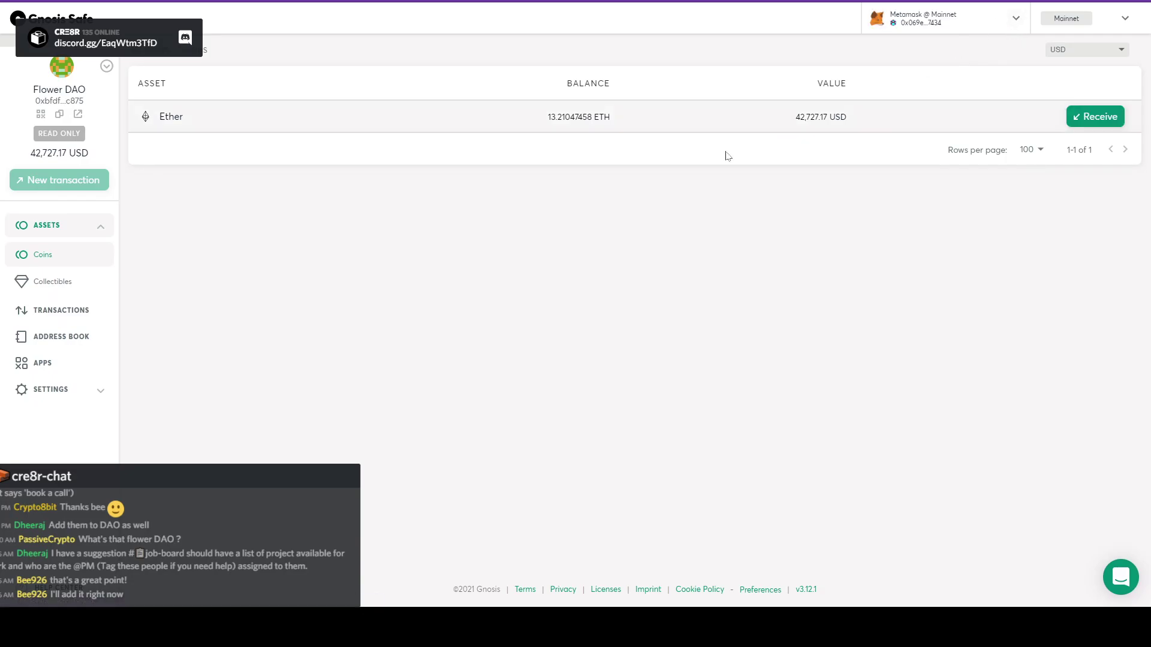
click(42, 363)
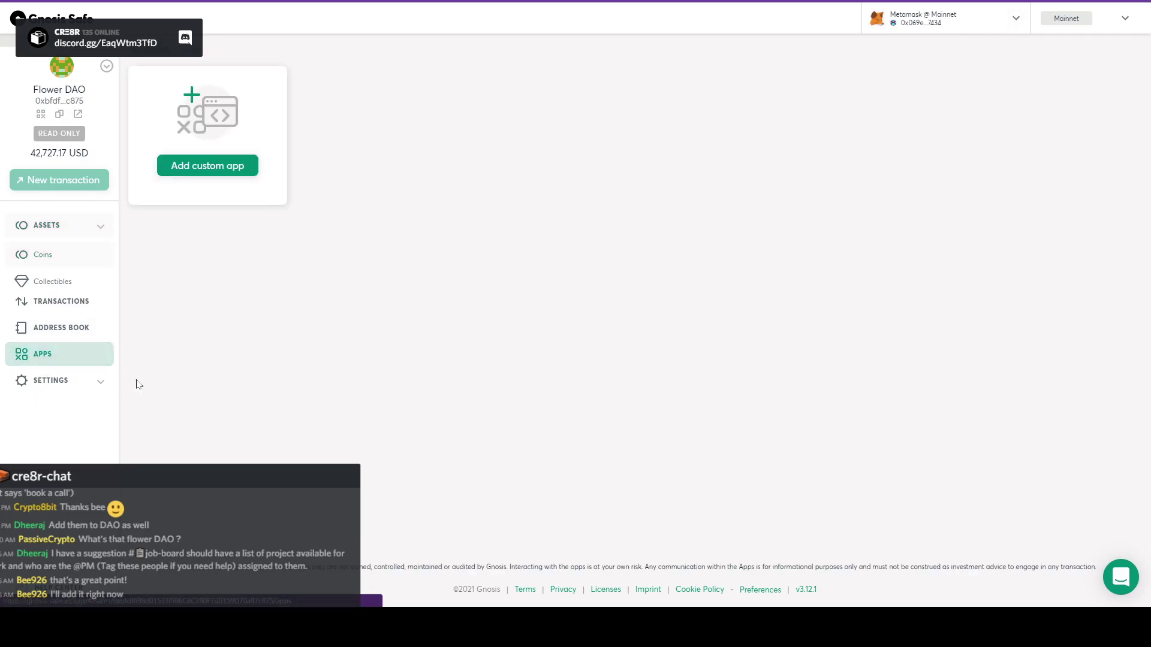
scroll(765, 442, down, 10)
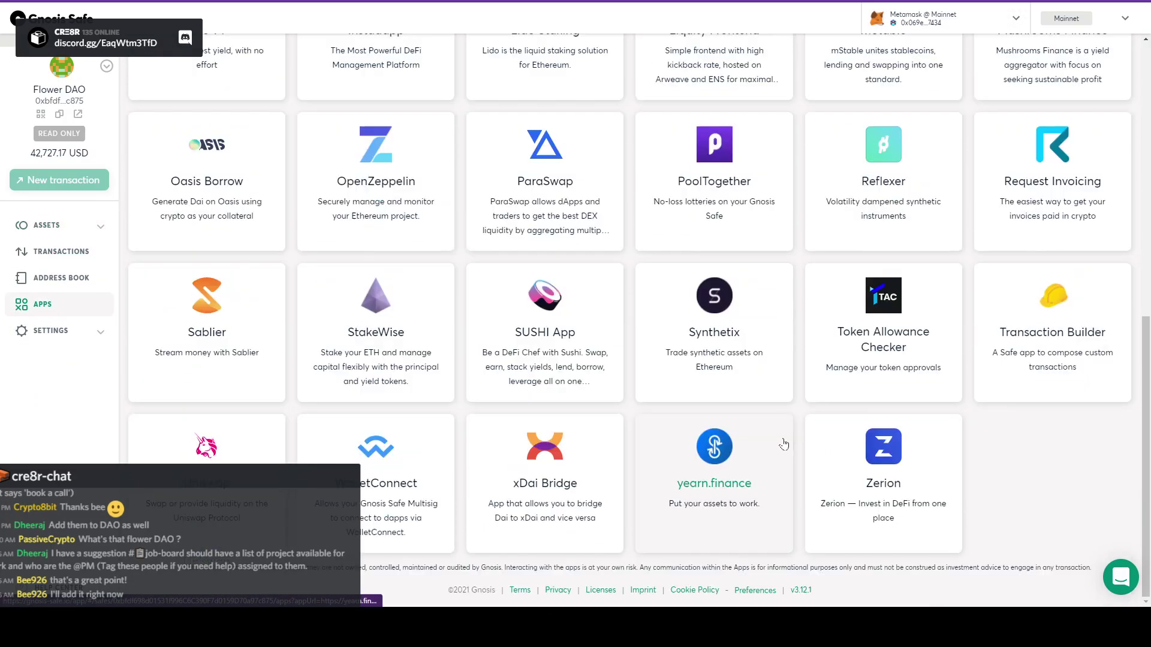
click(1026, 346)
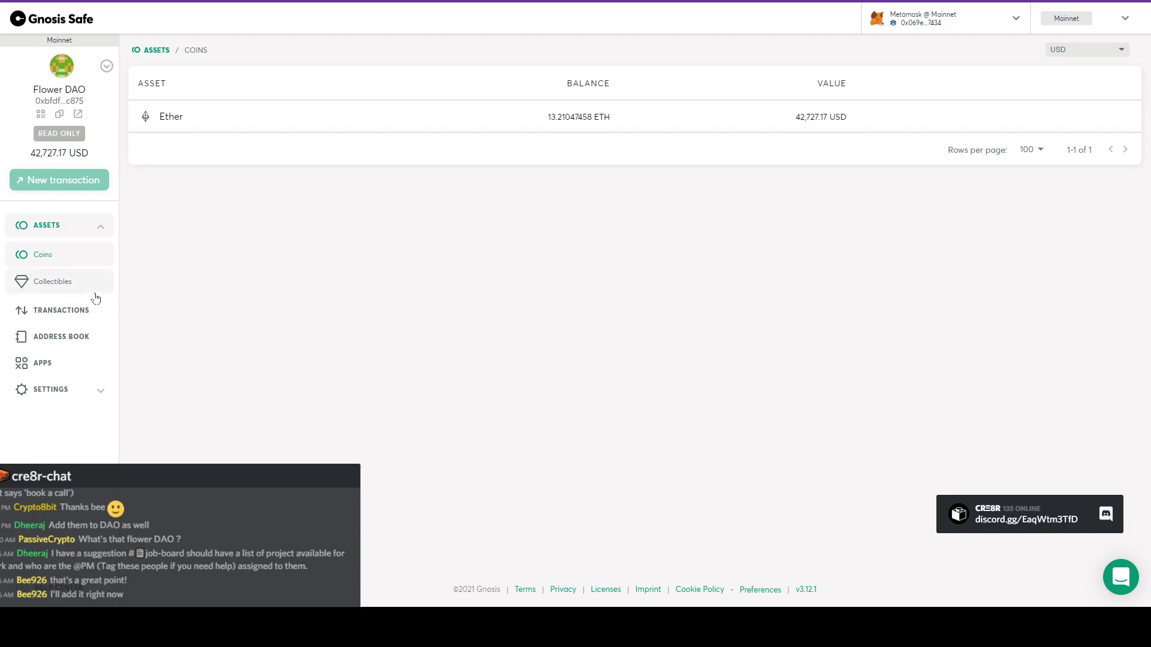
Step: Browse the catalogue of apps available to the Flower DAO safe, through to the last entries
click(43, 371)
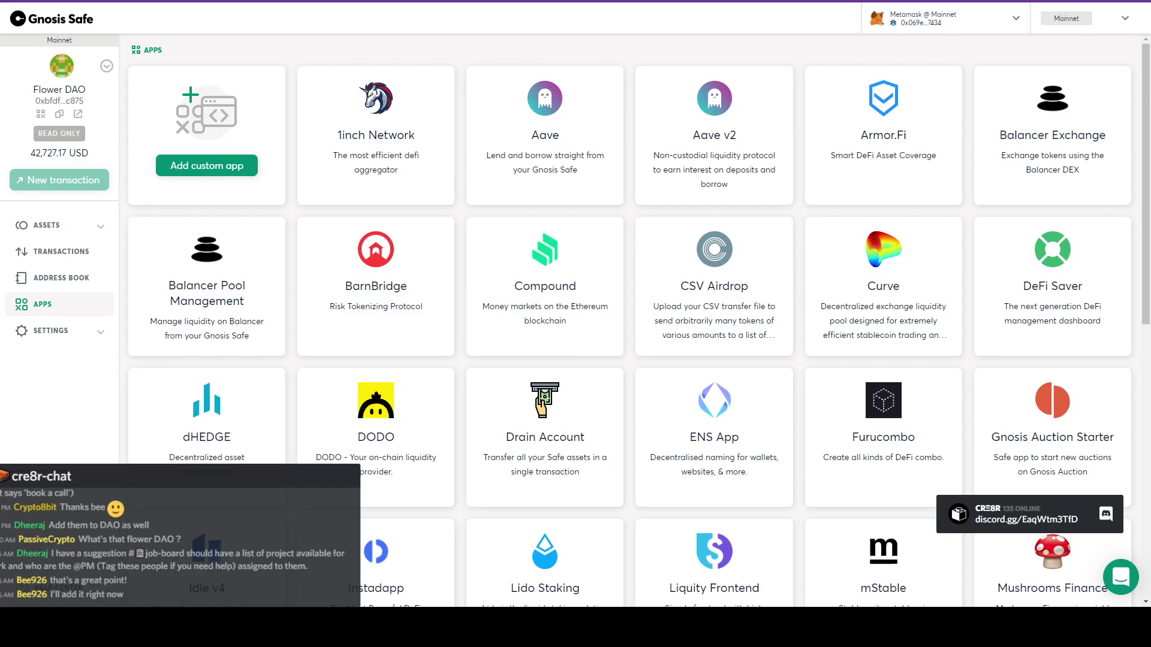
scroll(409, 383, down, 2)
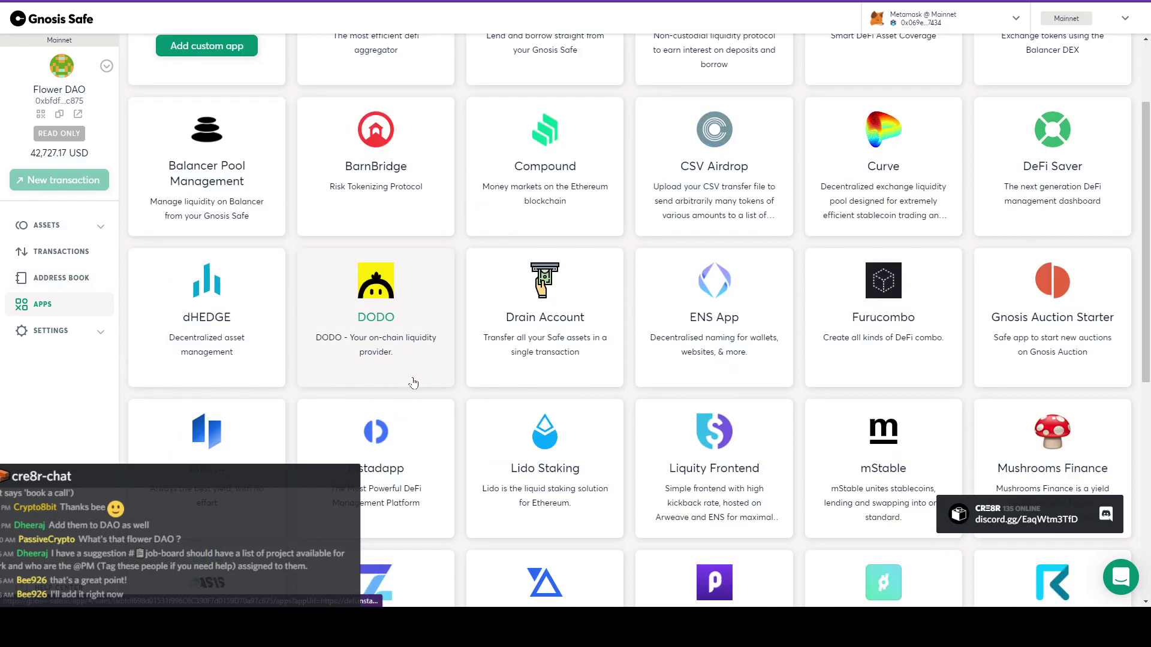
scroll(410, 383, down, 7)
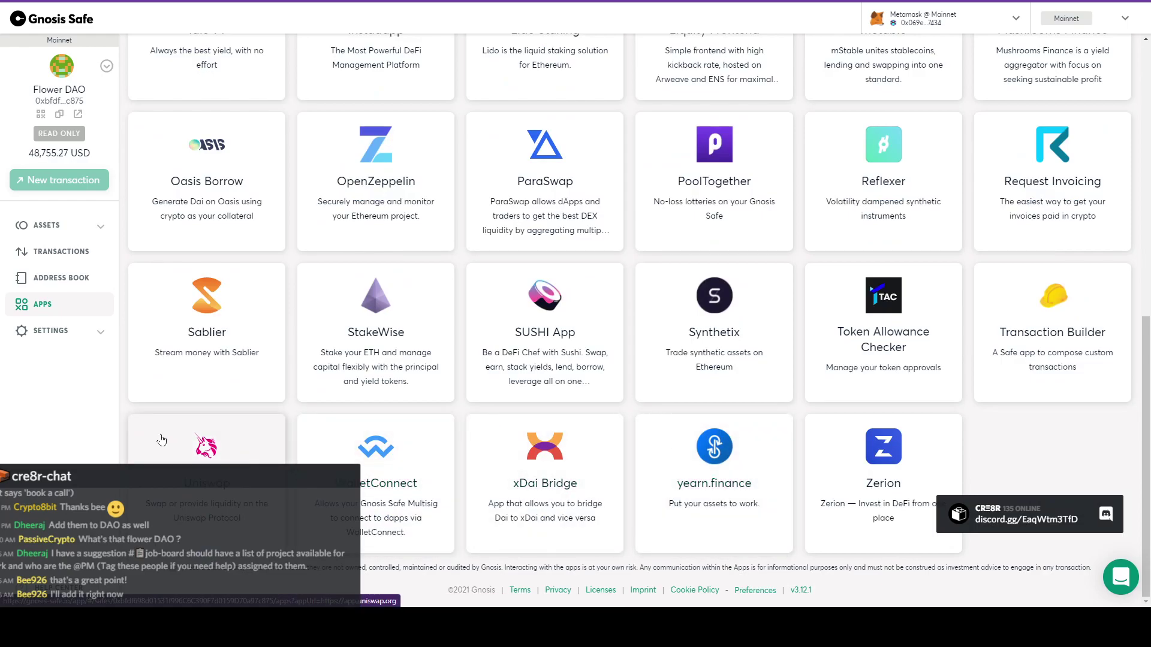
scroll(198, 450, up, 4)
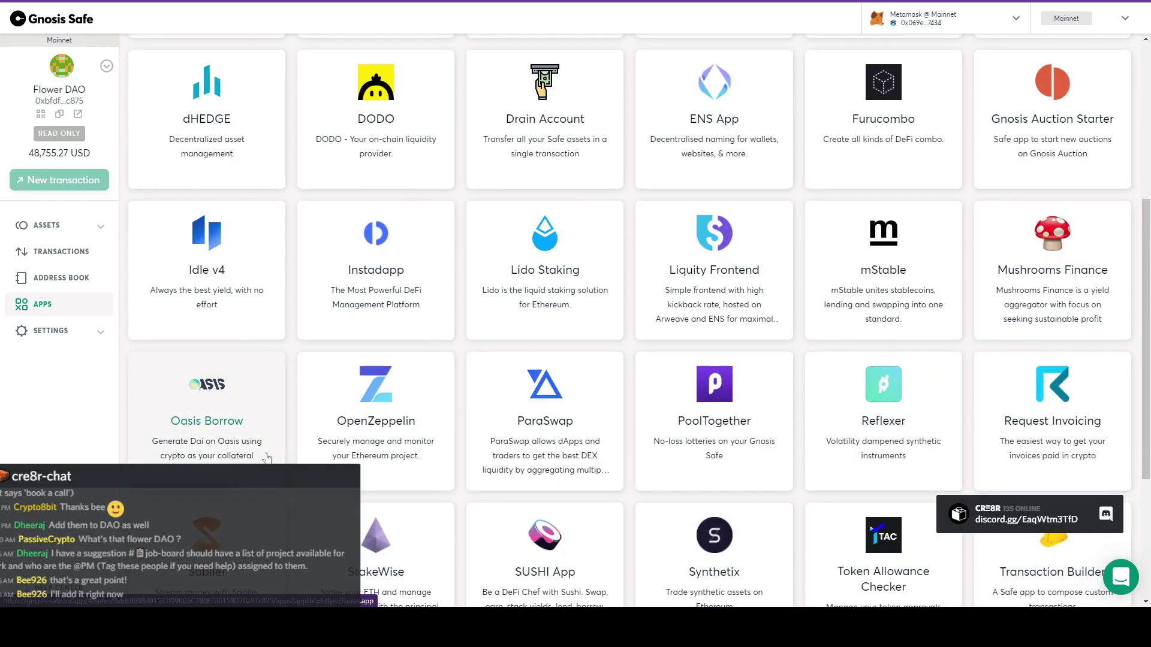
scroll(252, 458, down, 4)
scroll(449, 438, up, 1)
scroll(453, 440, down, 1)
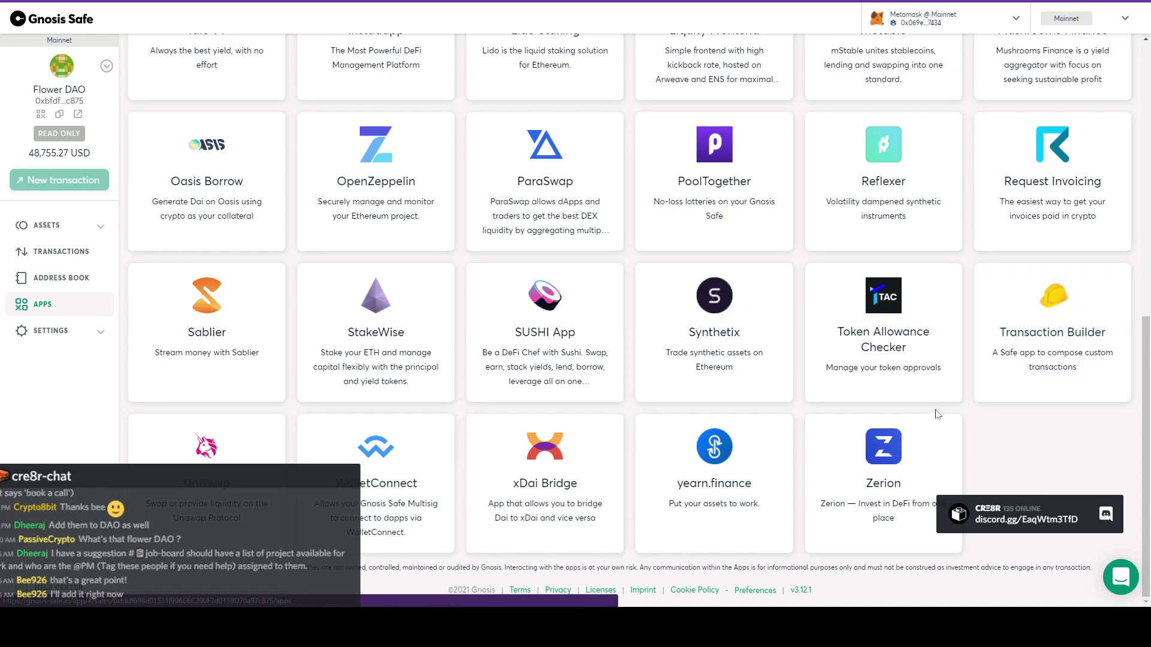
scroll(800, 394, up, 8)
scroll(800, 393, up, 2)
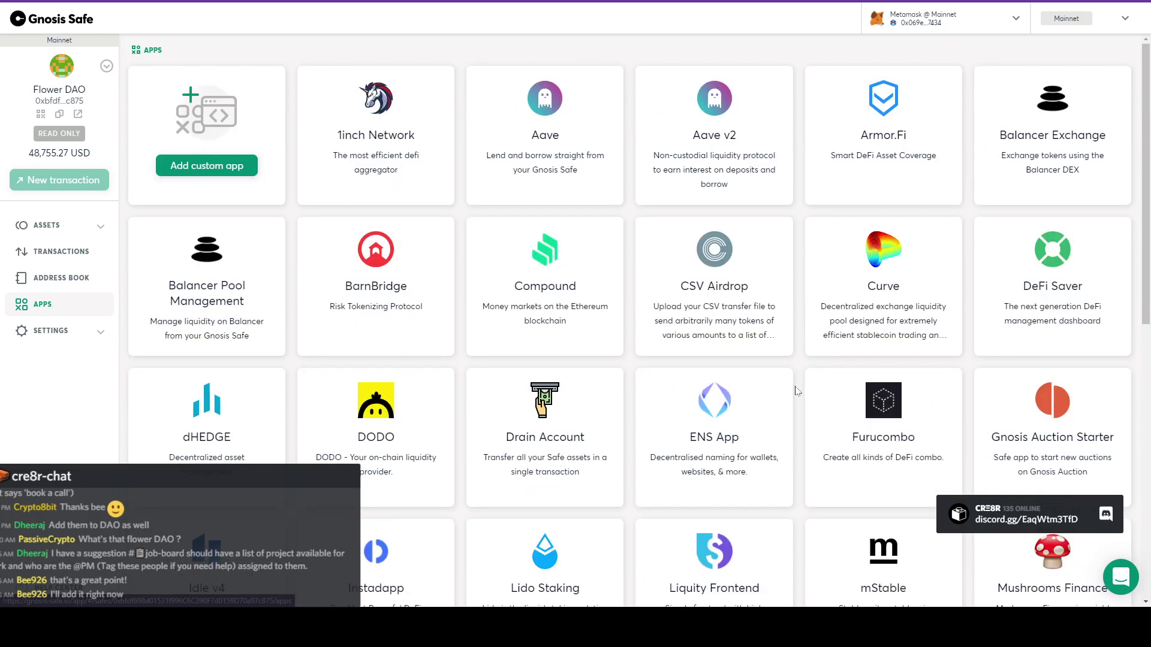
scroll(598, 357, down, 9)
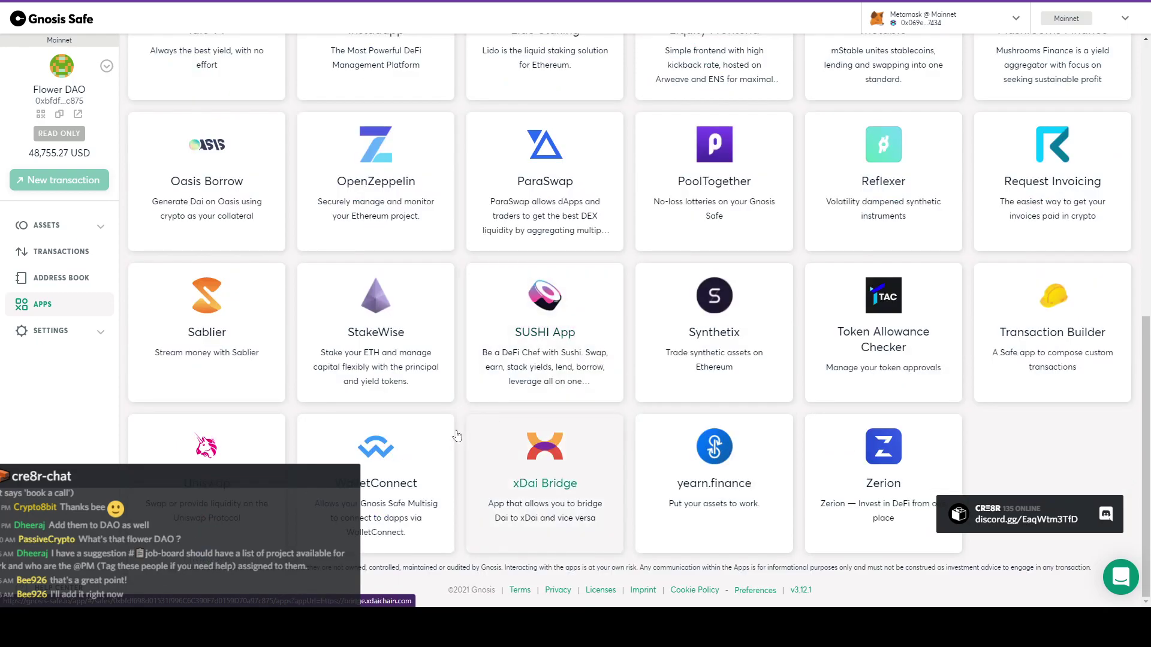
scroll(237, 454, up, 9)
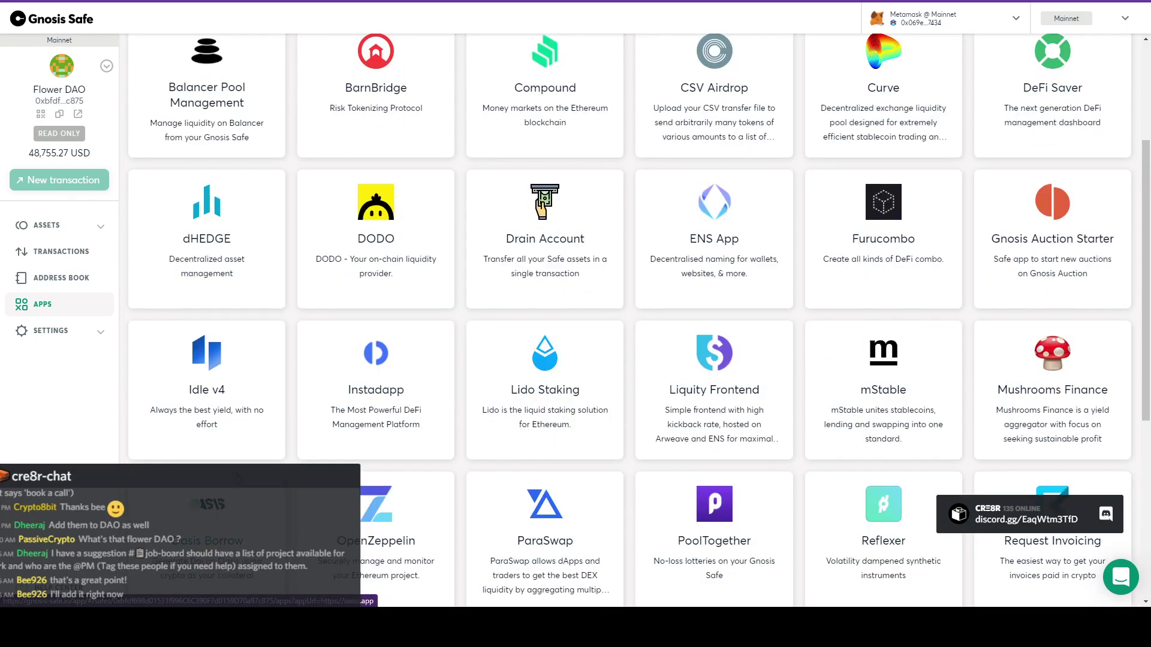
scroll(237, 453, down, 9)
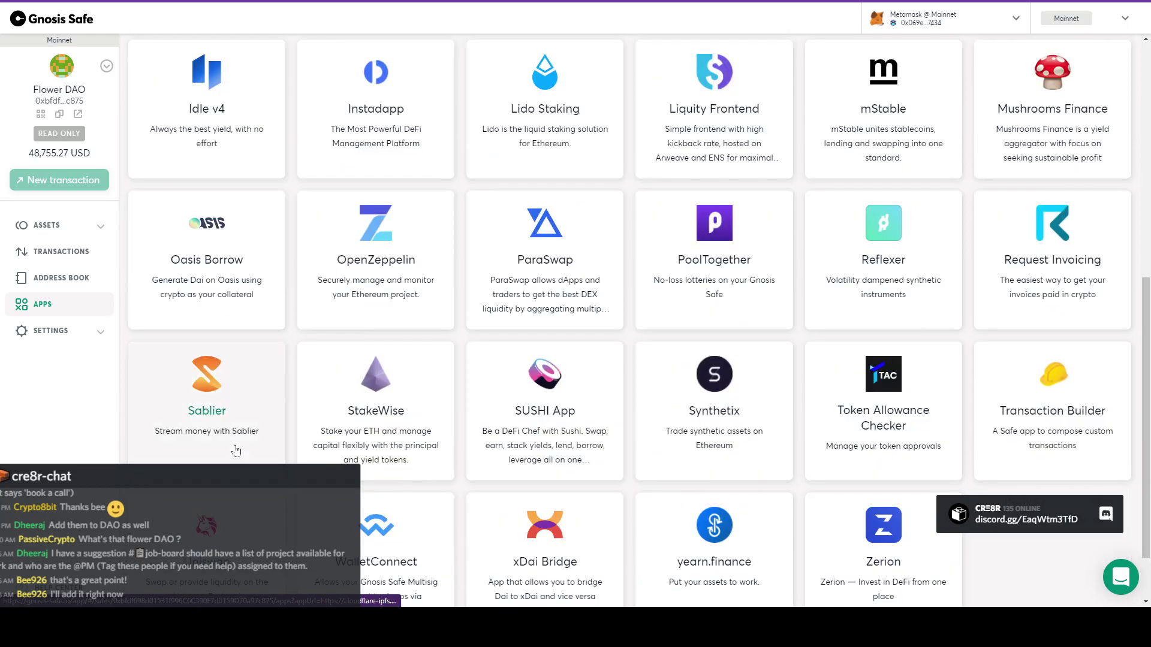
scroll(237, 454, up, 5)
scroll(554, 402, down, 5)
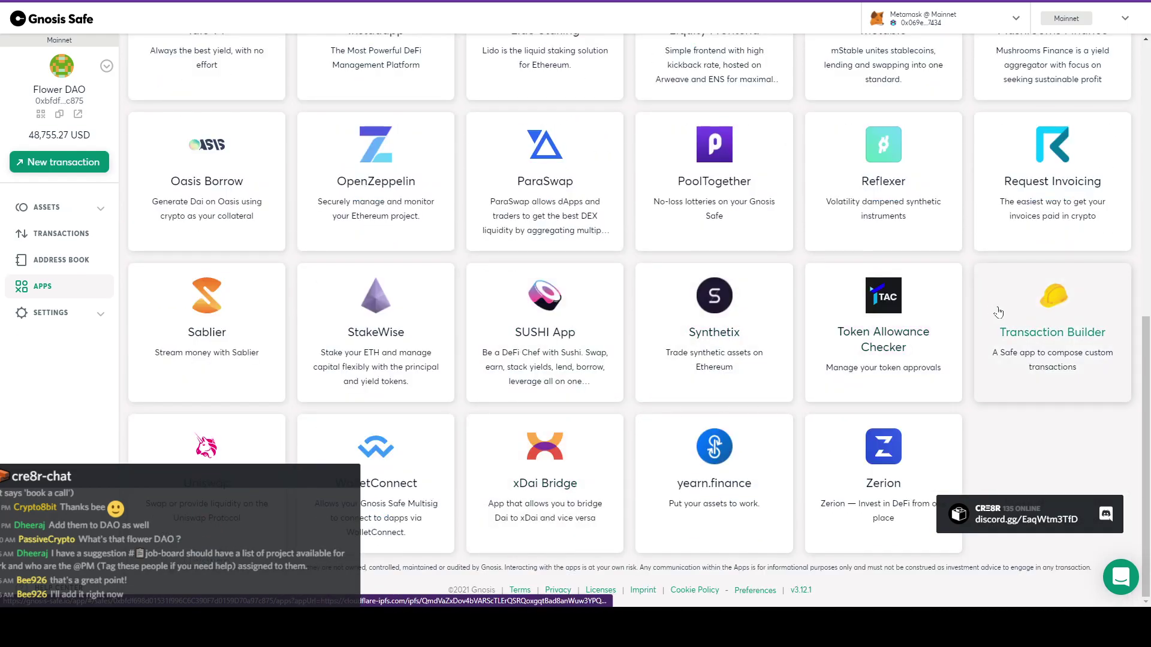
Step: Open the Transaction Builder app and load the contract 0x43C9B7B7cE699aC2c1D3aaD3B5A78274A0f9C86d
click(1019, 308)
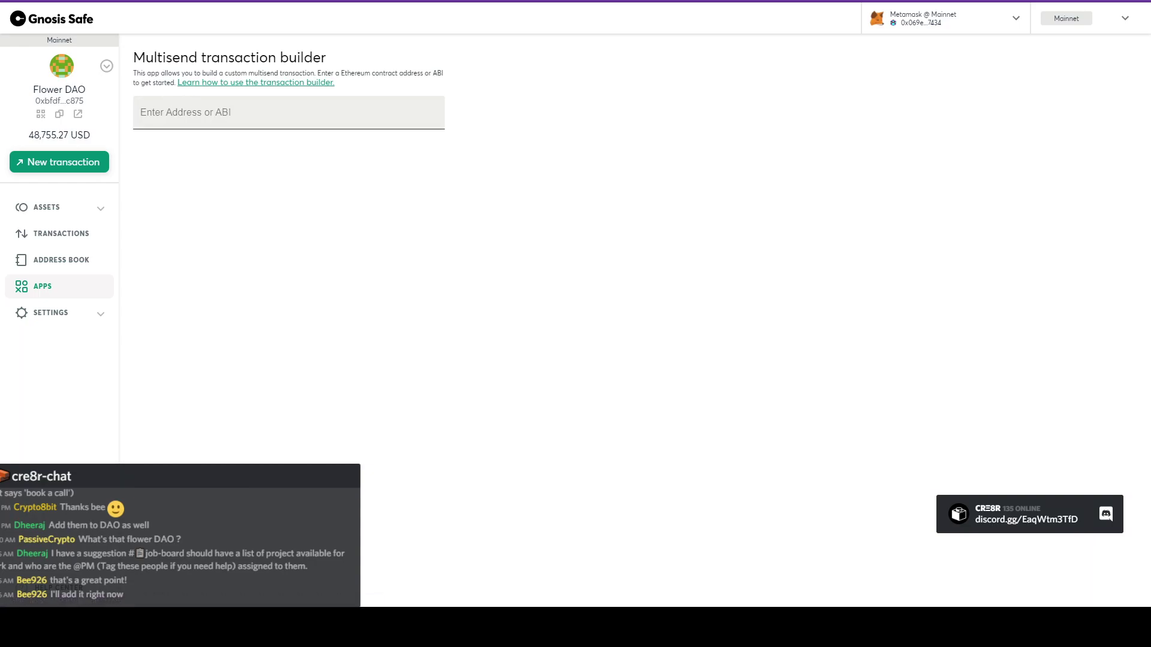
click(172, 112)
text(0x43C9B7B7cE699aC2c1D3aaD3B5A78274A0f9C86d)
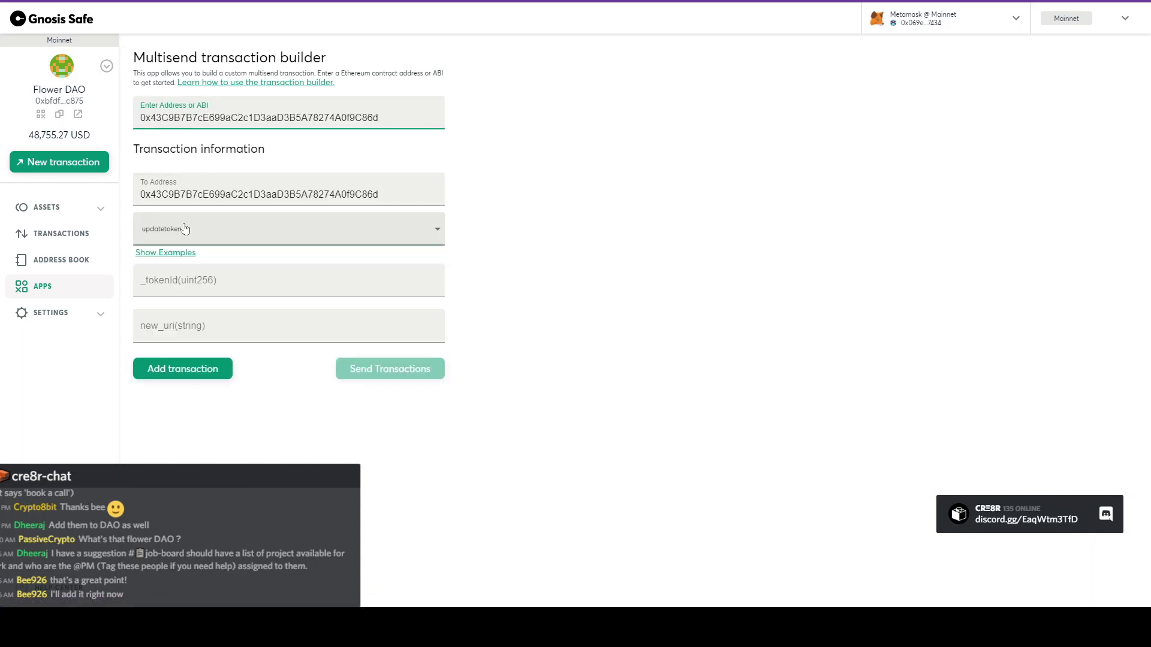
Step: Set up a call to the contract's buy method with Eth value 15 and UniqueID 8, and add it as a transaction
click(194, 237)
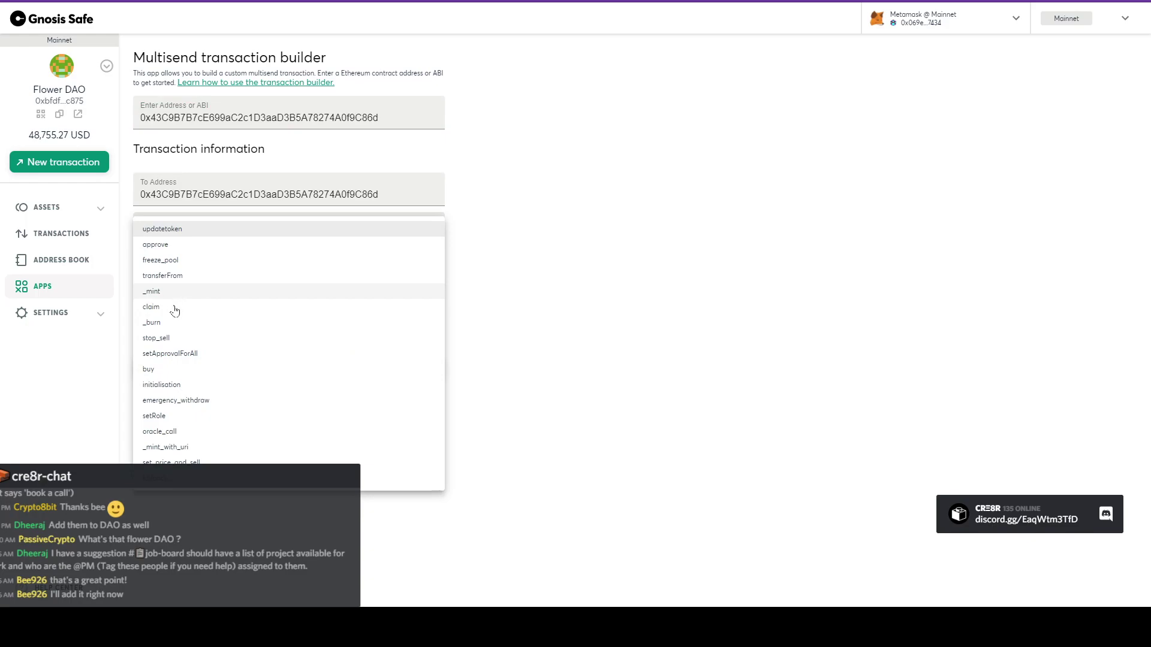
click(160, 375)
click(167, 239)
text(15)
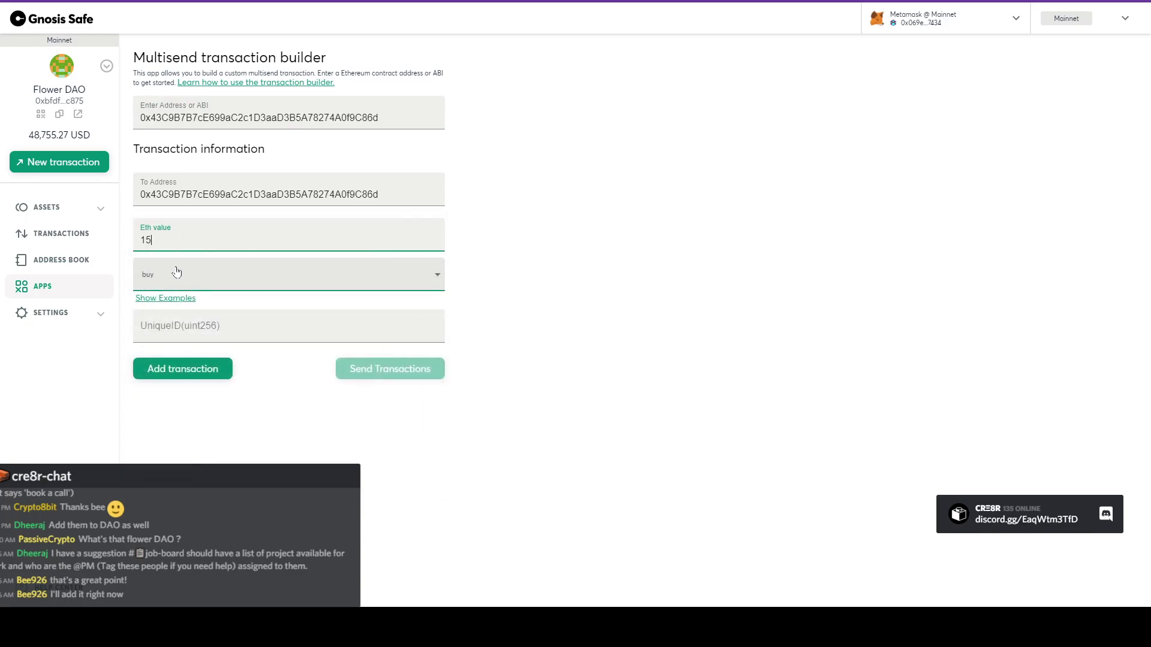
key(Tab)
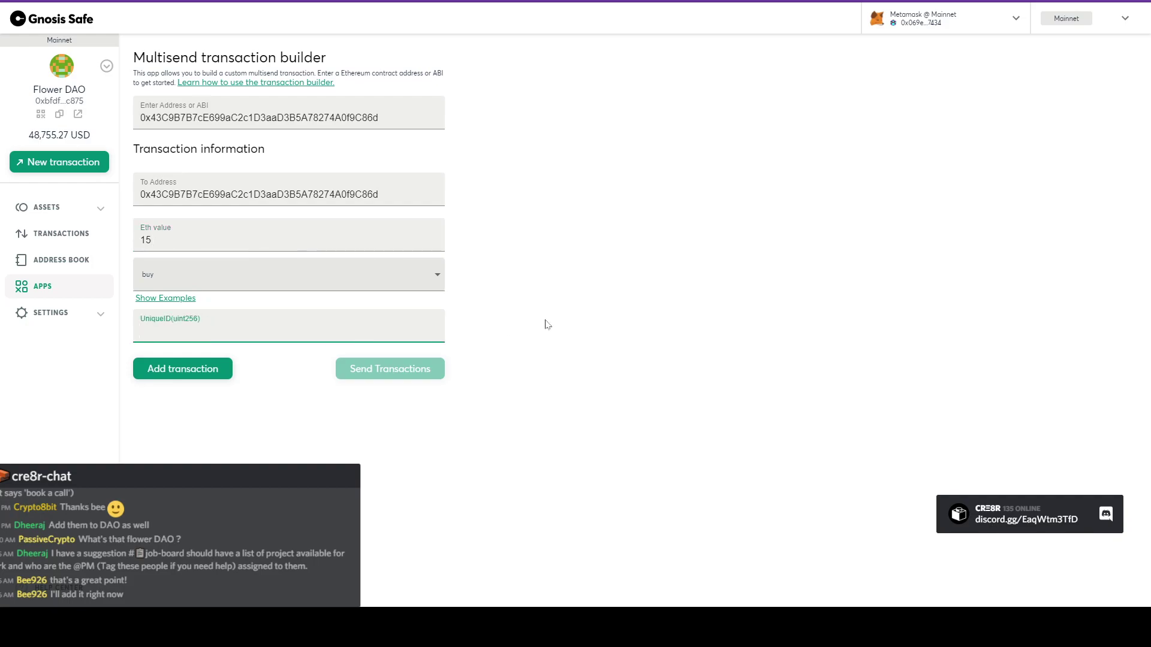
text(8)
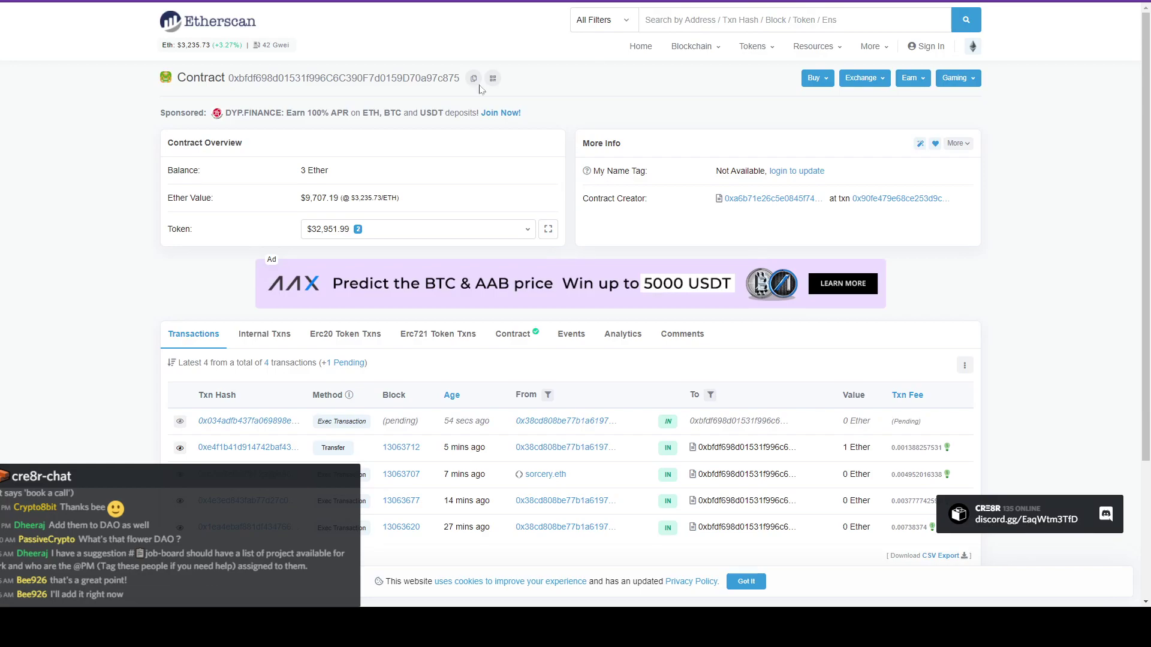
key(ctrl+Tab)
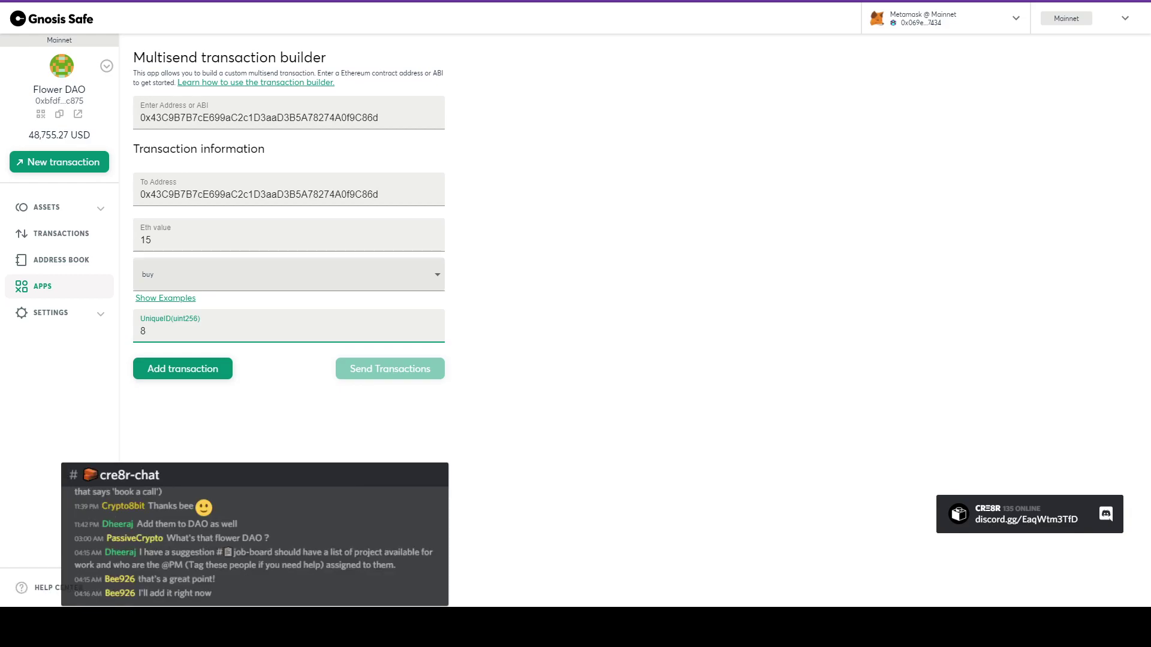
click(318, 373)
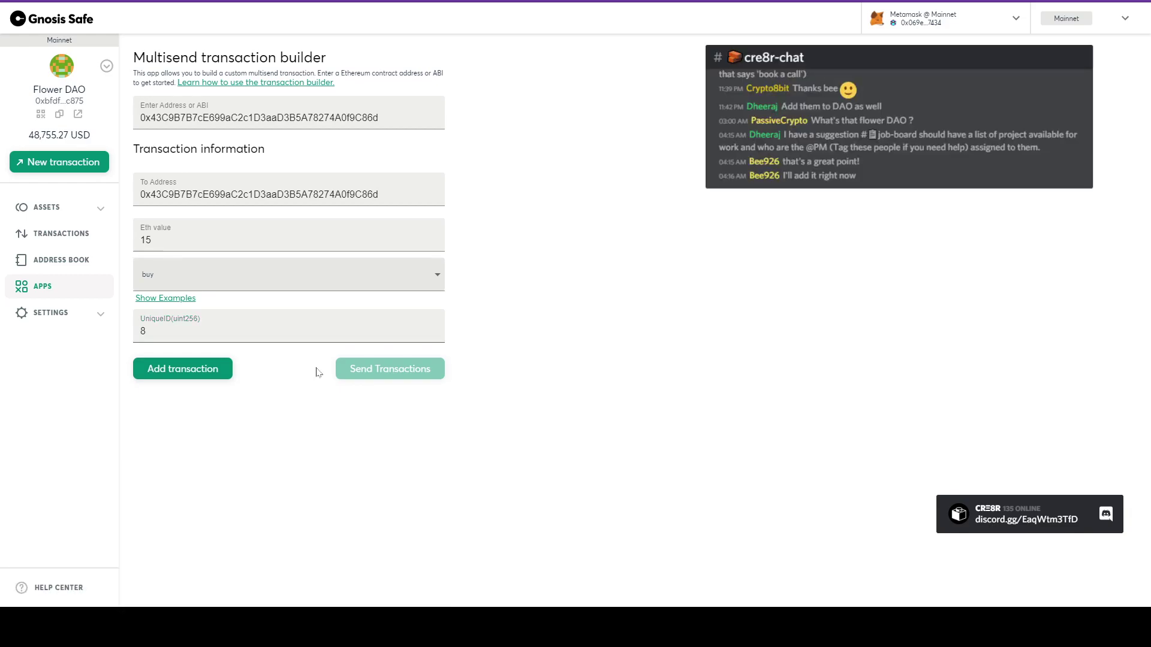
click(177, 371)
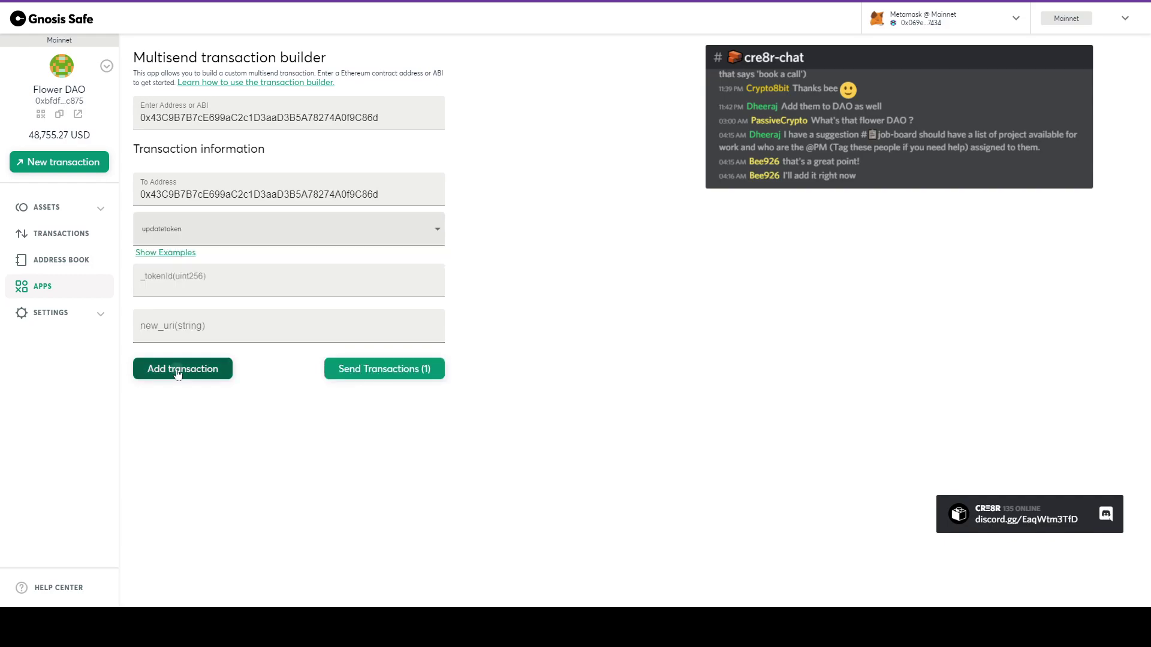
Step: Enter 8 as the _tokenId of an updatetoken call
click(141, 284)
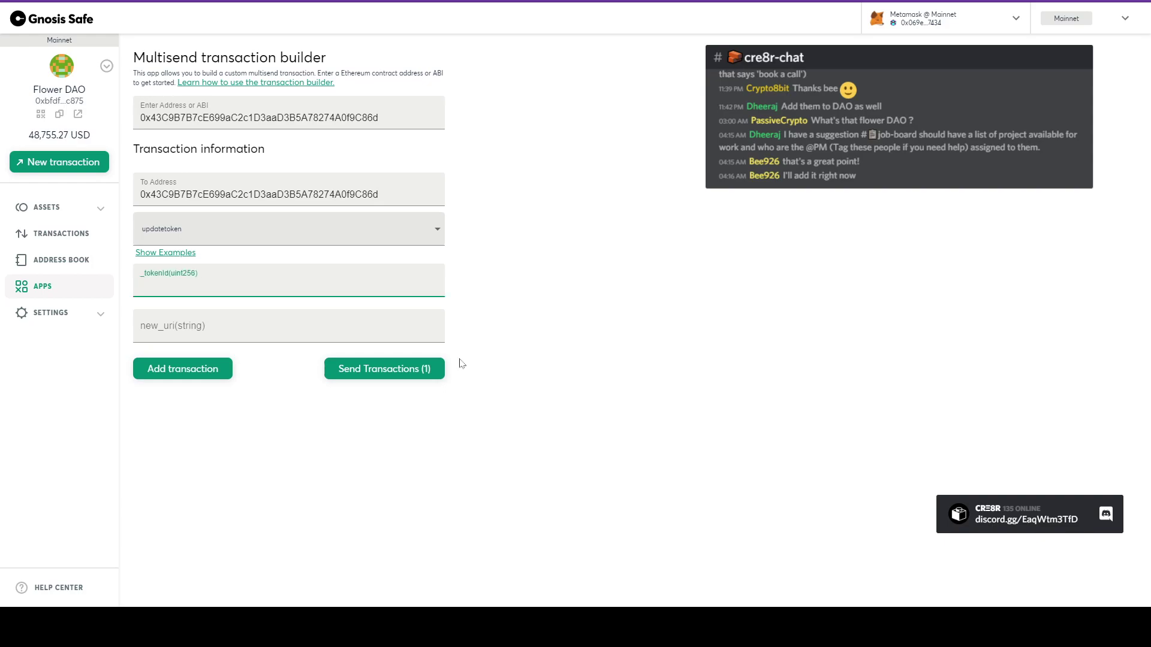
text(8)
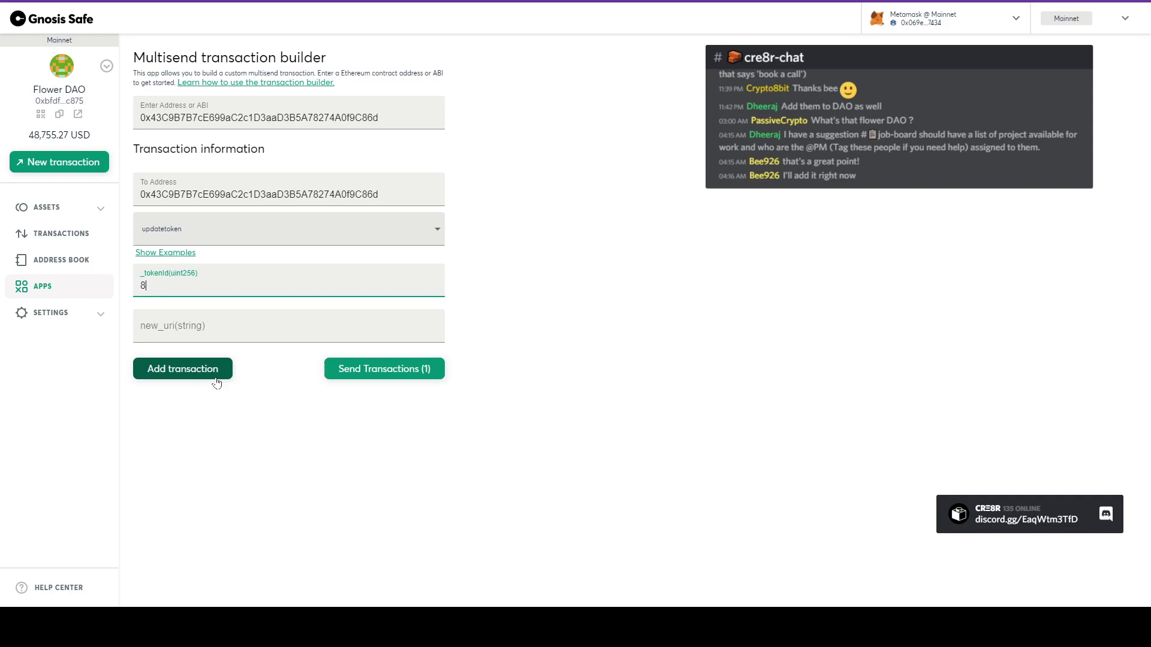
key(Tab)
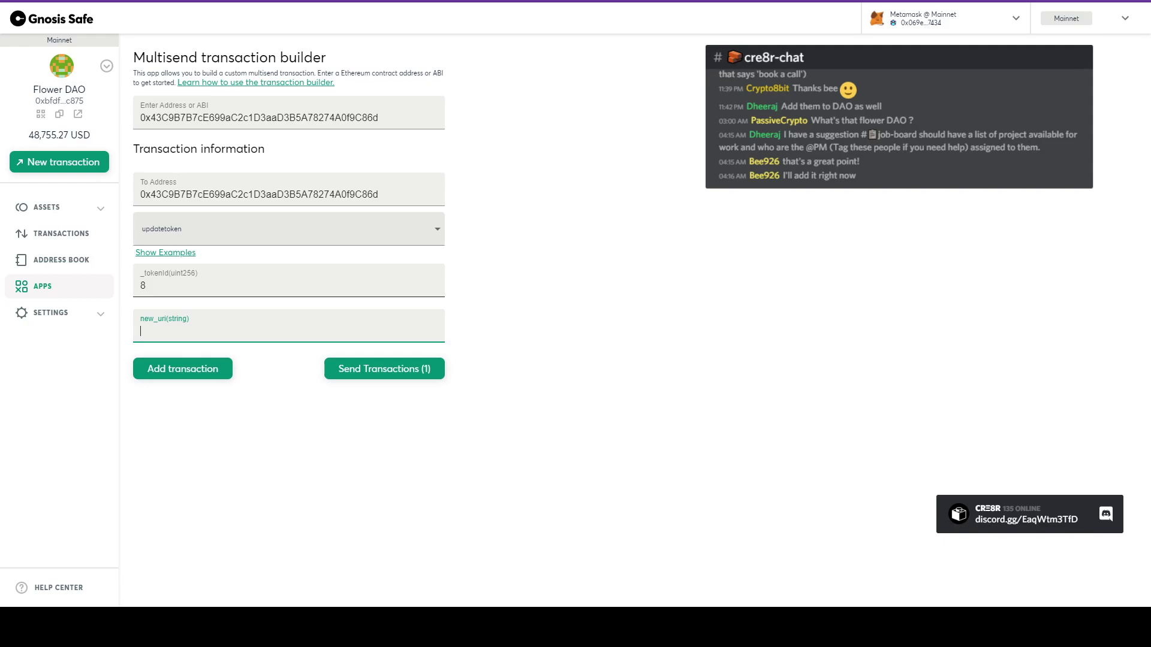
Step: Send the added buy transaction from the Flower DAO safe, confirm it and sign it in the connected wallet
click(384, 369)
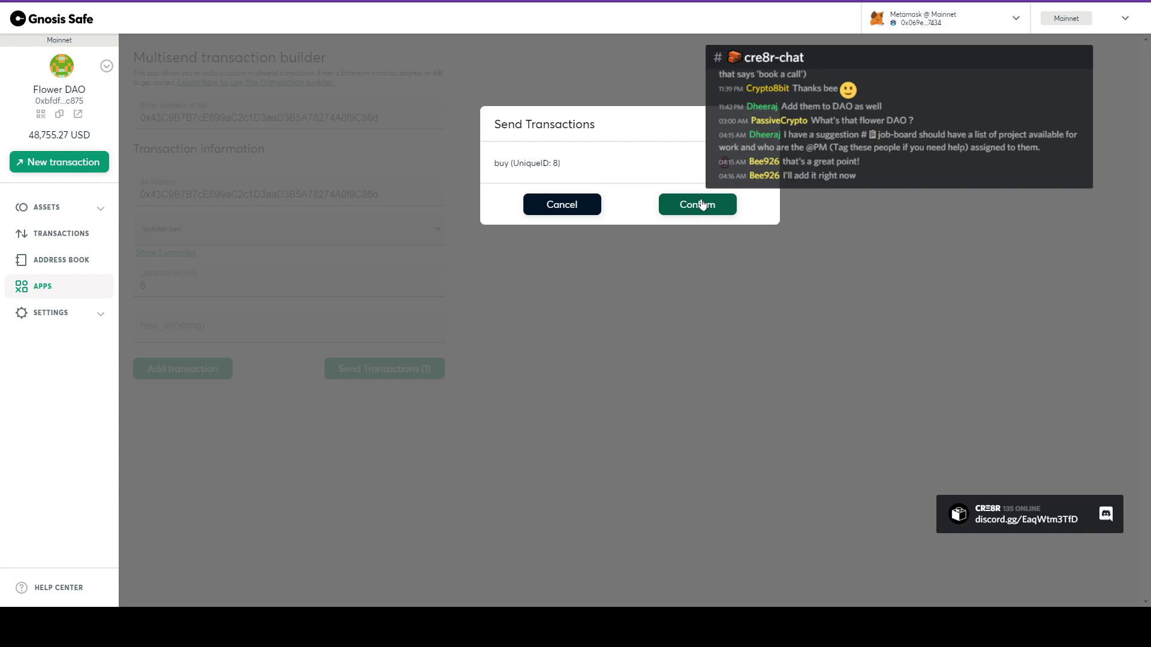
click(702, 205)
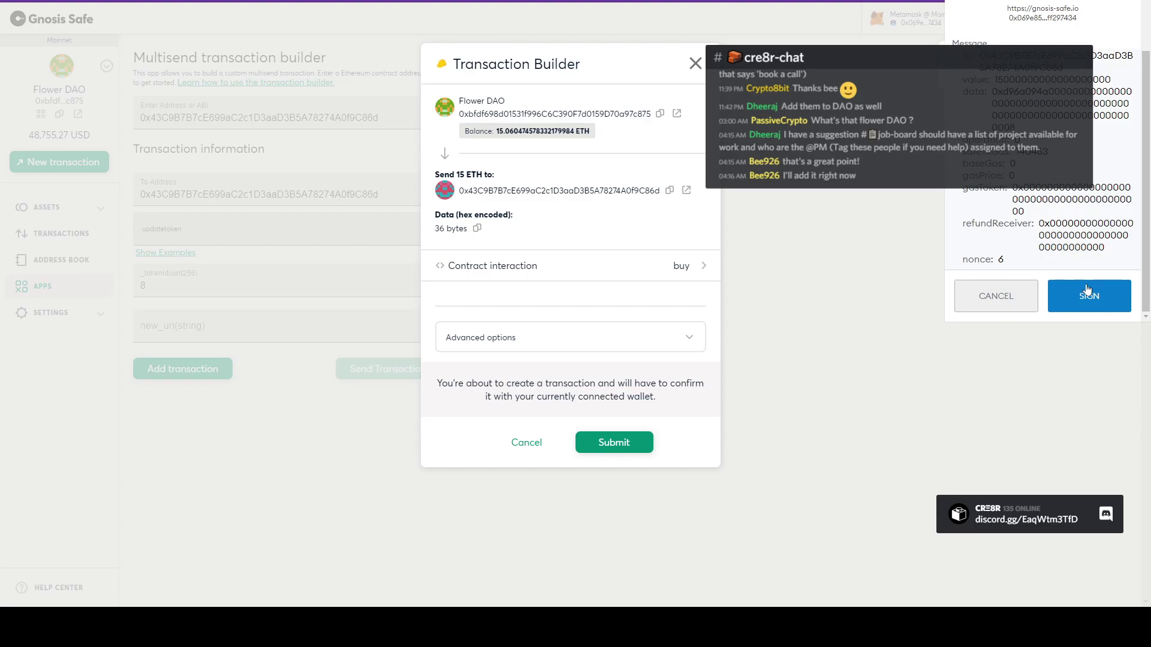
click(1088, 291)
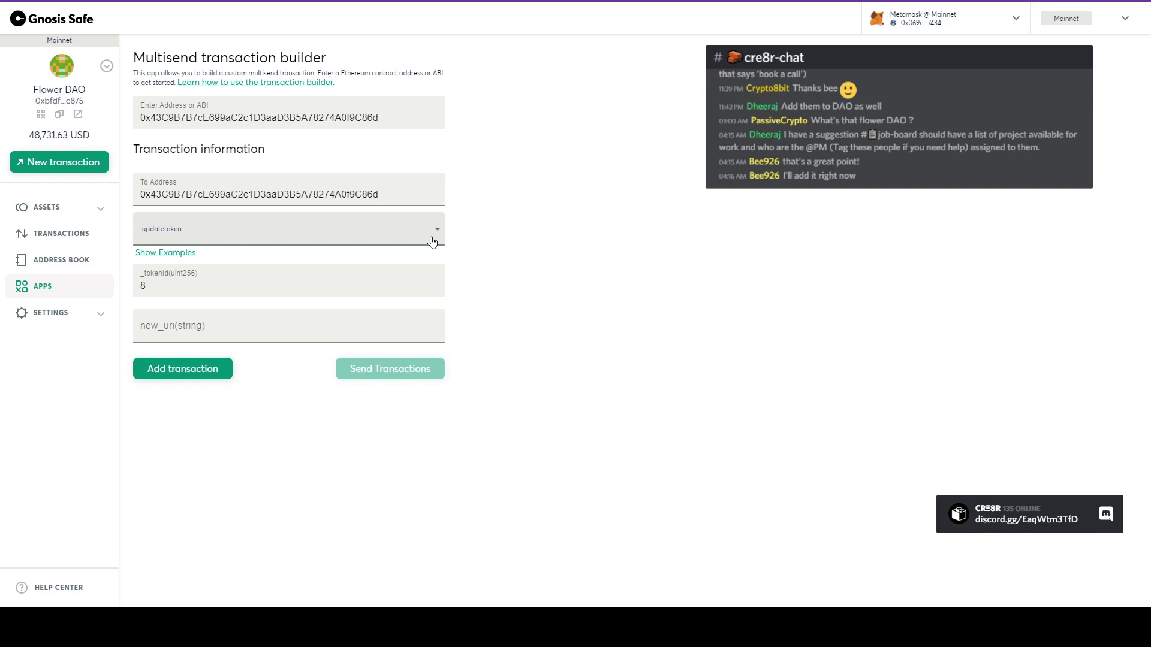
click(433, 242)
click(287, 239)
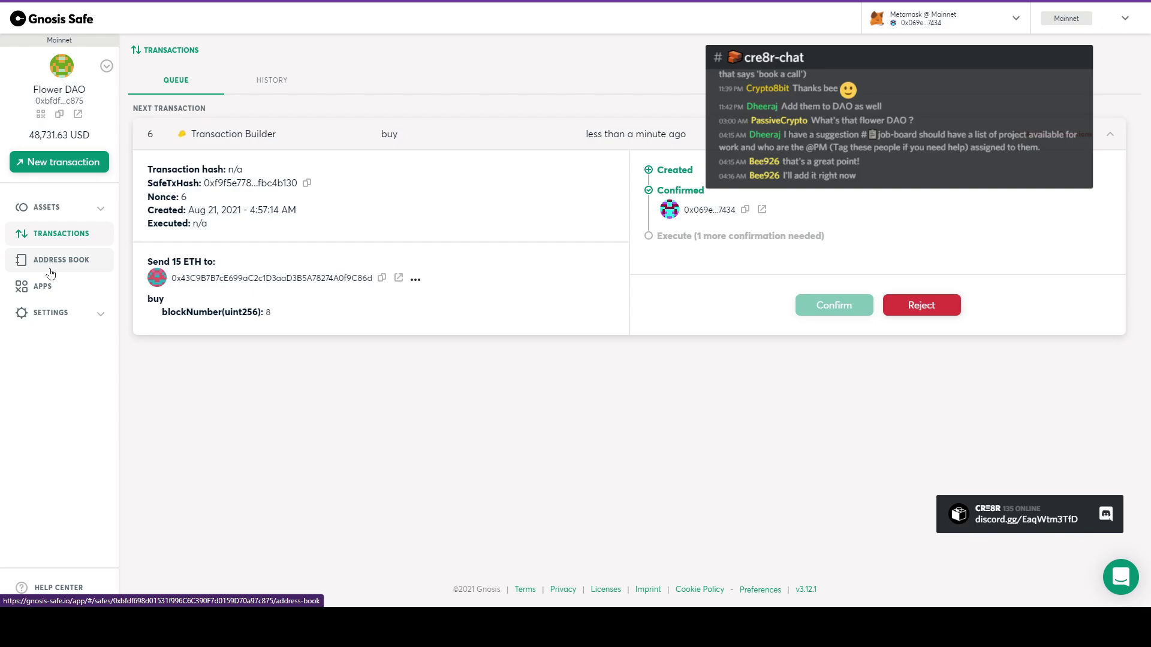
Step: Reopen Transaction Builder, add another buy transaction of 15 ETH to the same contract, and send it
click(42, 286)
scroll(1070, 345, down, 10)
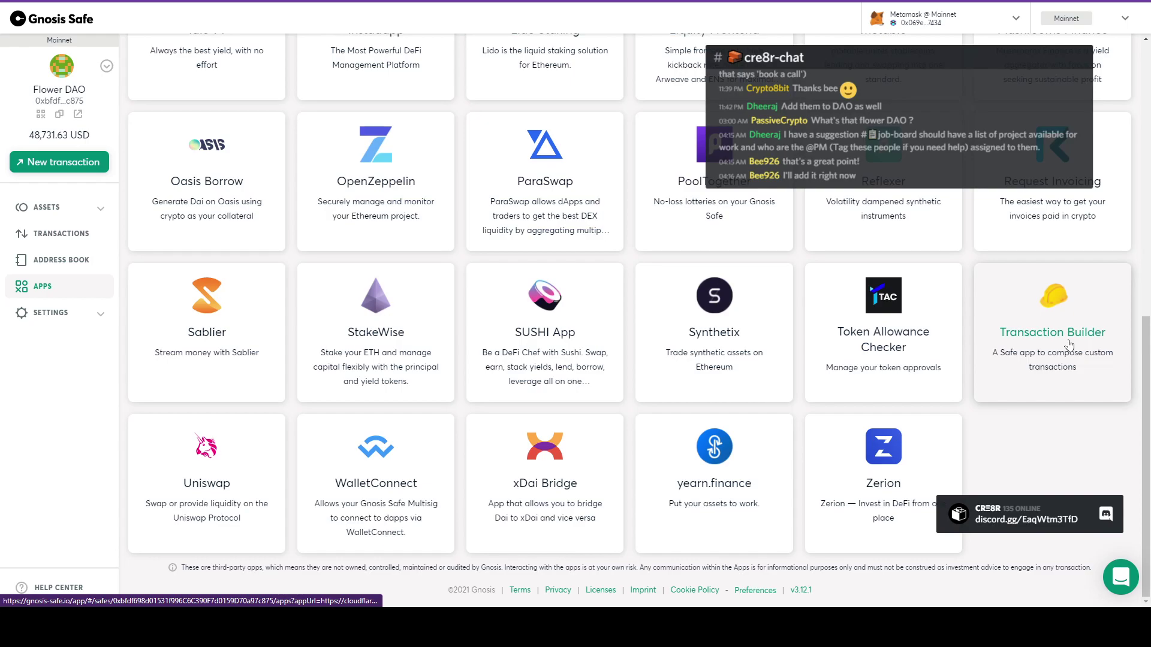
click(1069, 345)
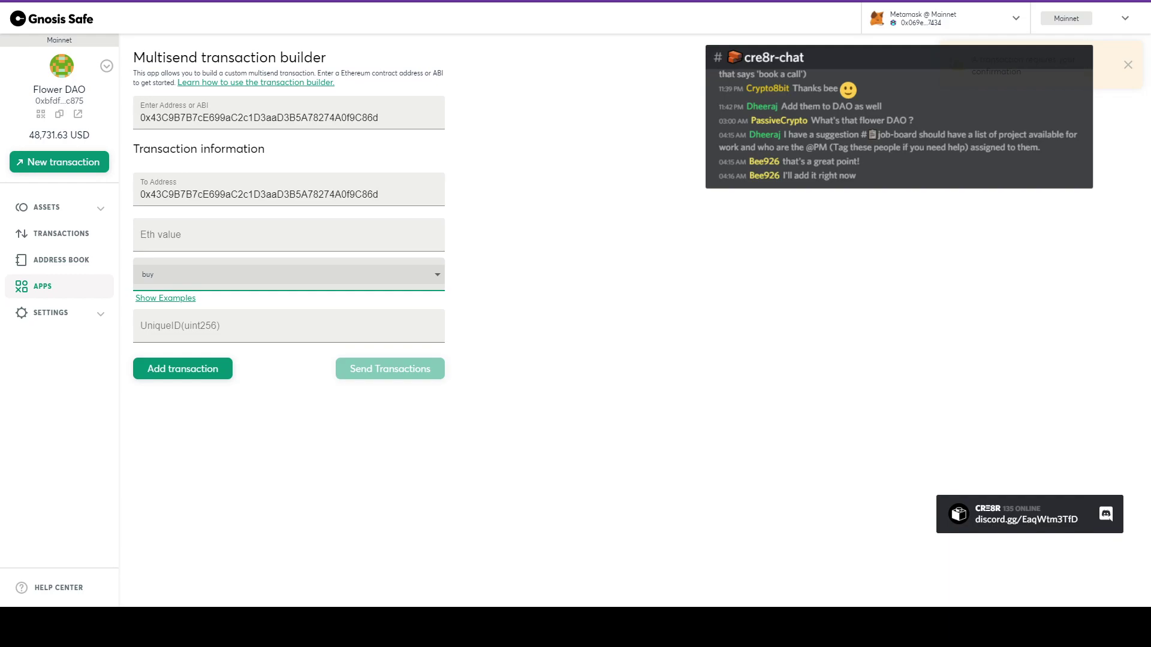
click(183, 368)
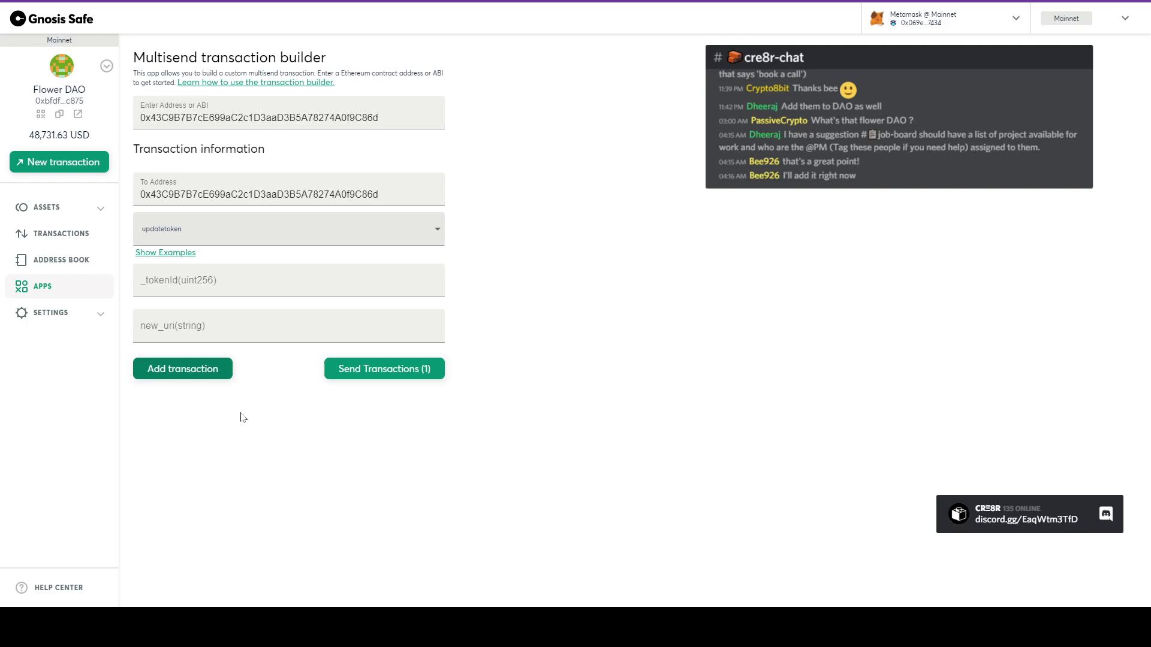
click(384, 369)
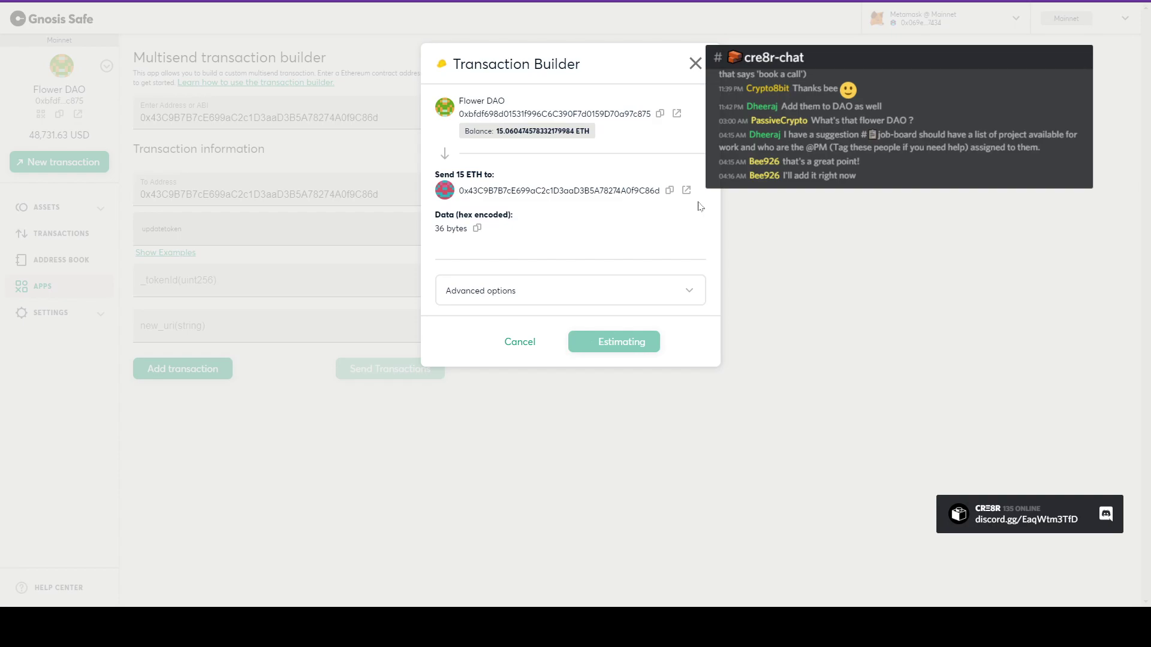
Step: Confirm the queued on-chain rejection with nonce 6 and submit its approval with immediate execution
click(842, 347)
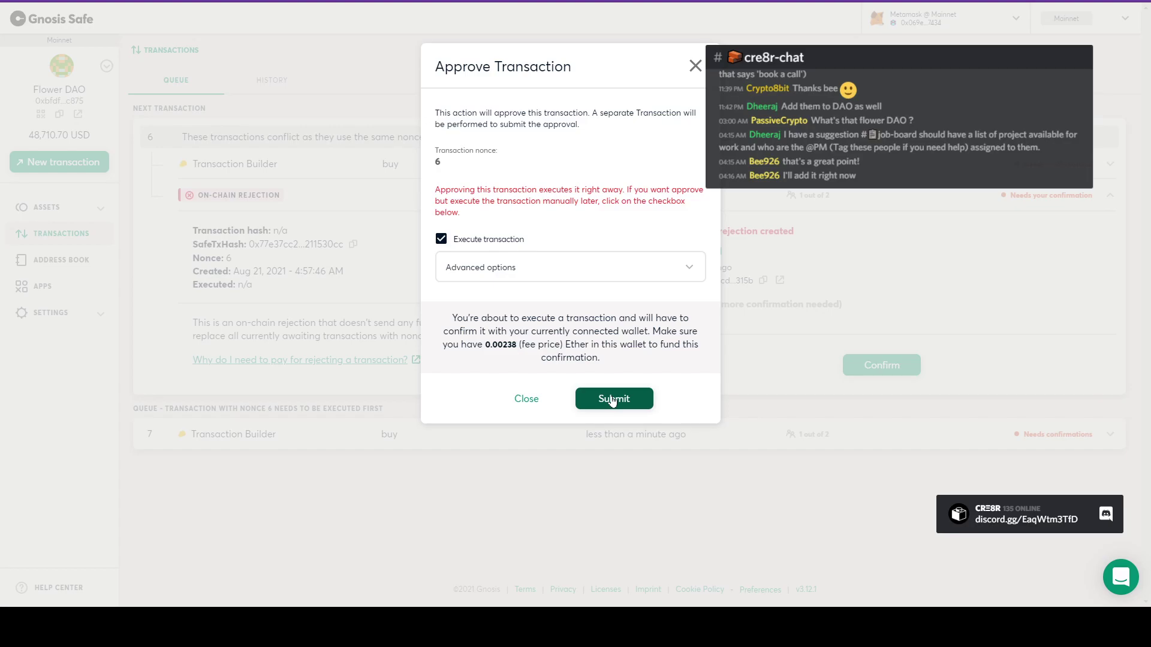
click(612, 399)
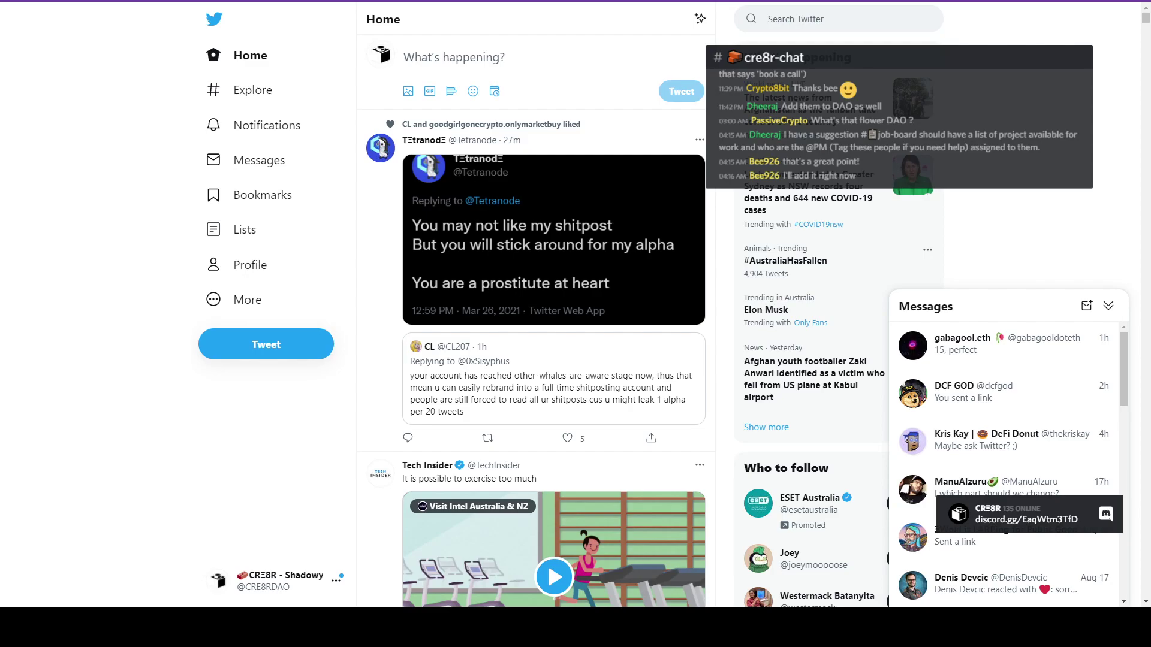
click(404, 57)
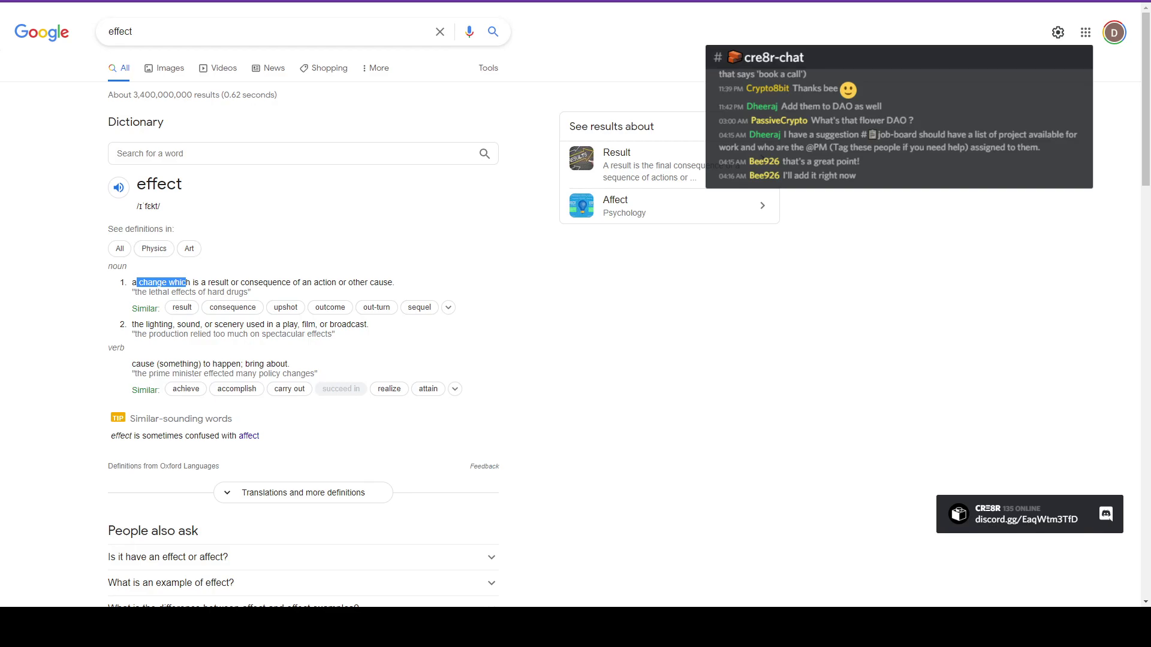
key(ctrl+Tab)
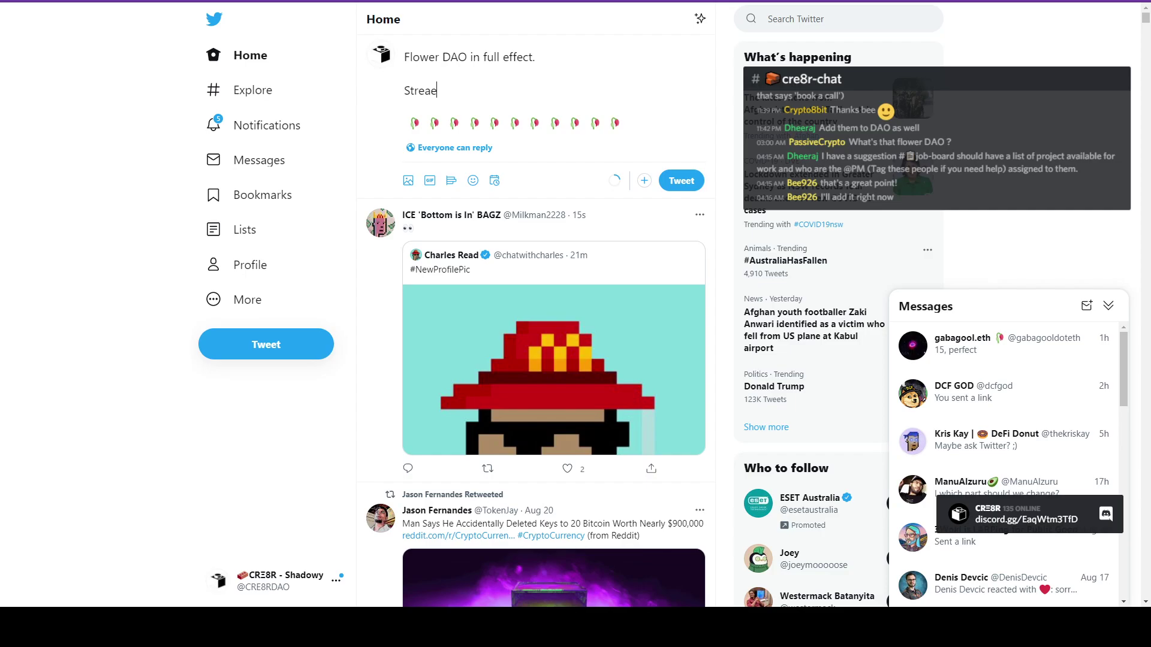
key(ctrl+z)
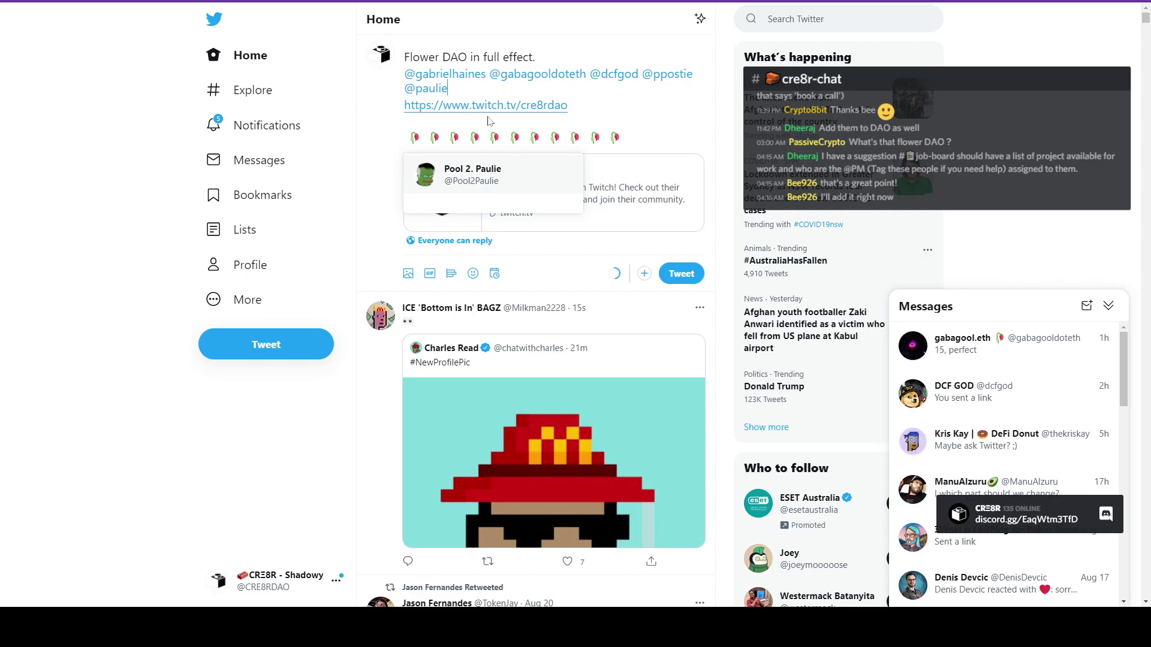
key(alt+Tab)
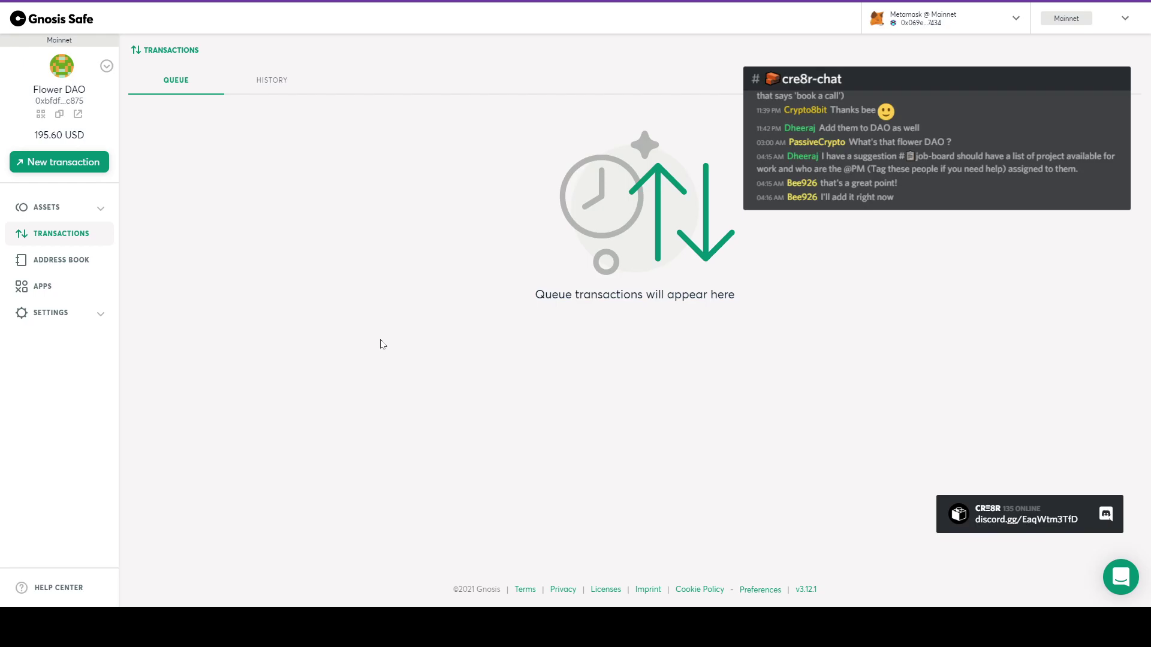
Step: Review the Twitter notifications, the Flower DAO safe's ENS records and coins, the Historic ETH TX artwork page and the terra0 white paper
key(ctrl+Tab)
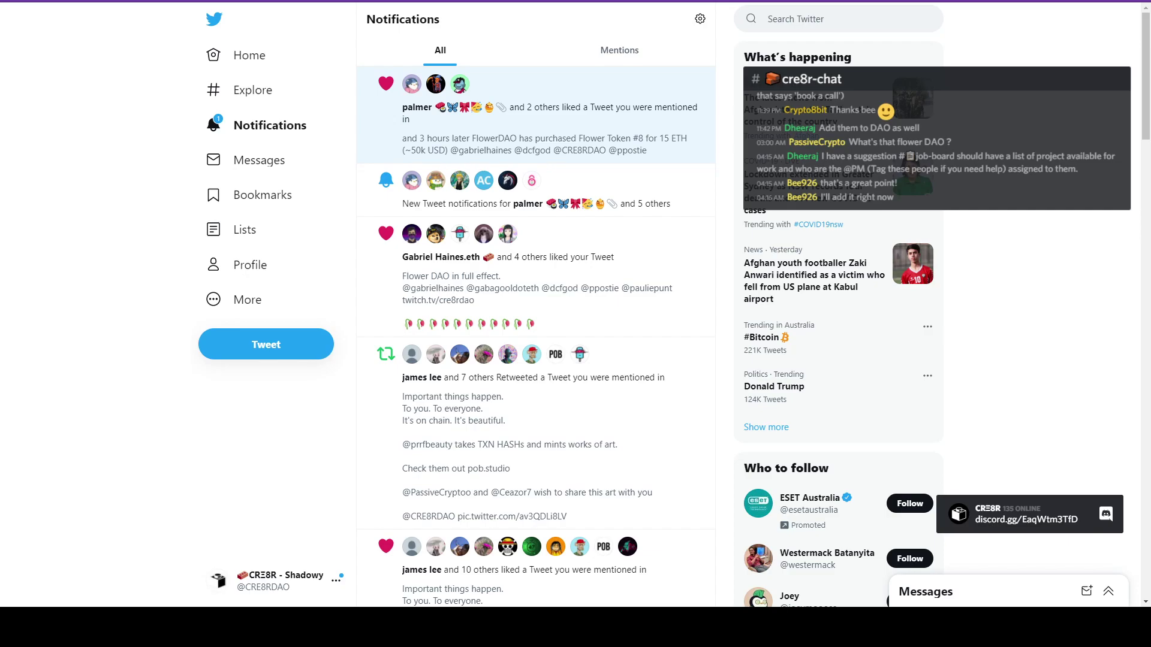
key(ctrl+Tab)
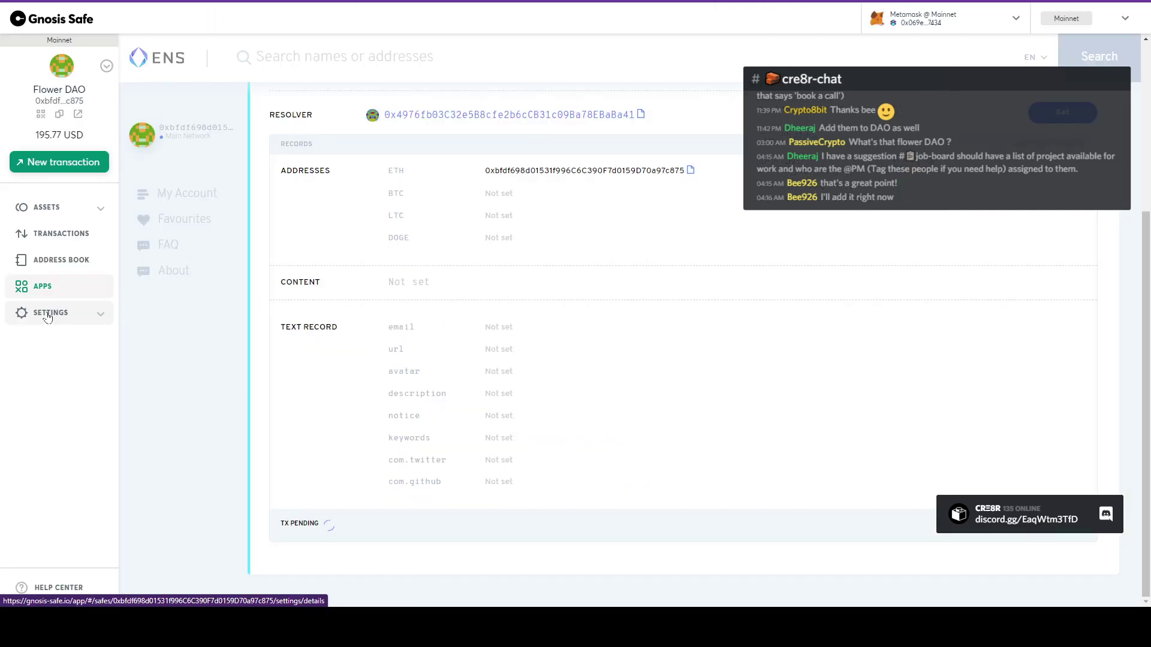
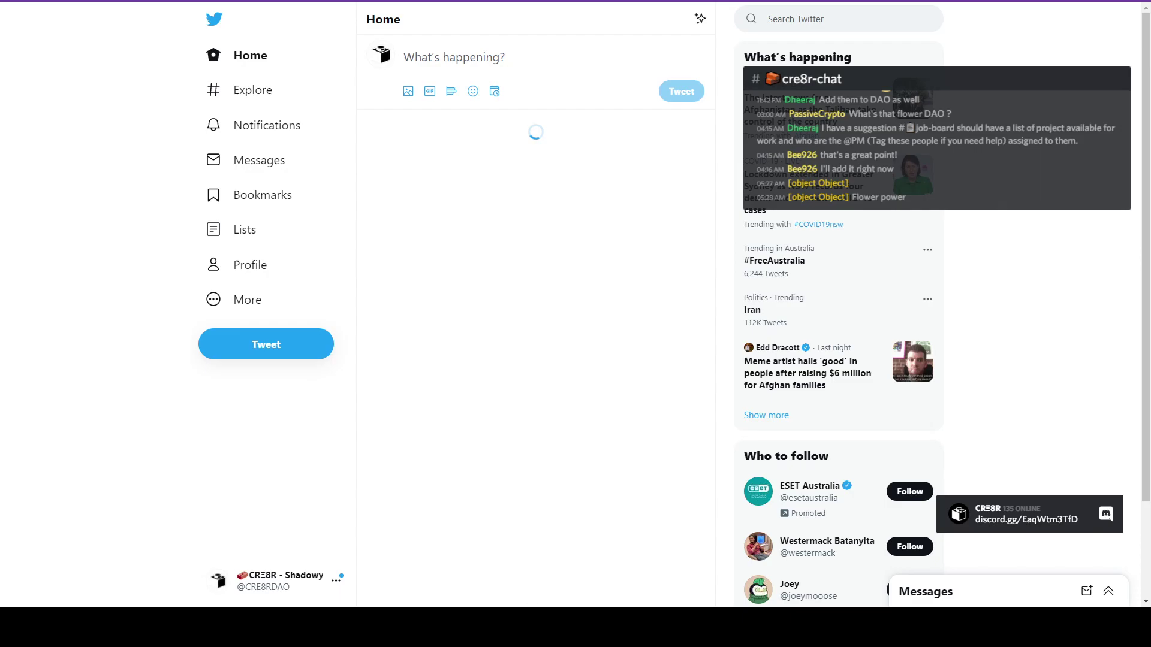
key(ctrl+Tab)
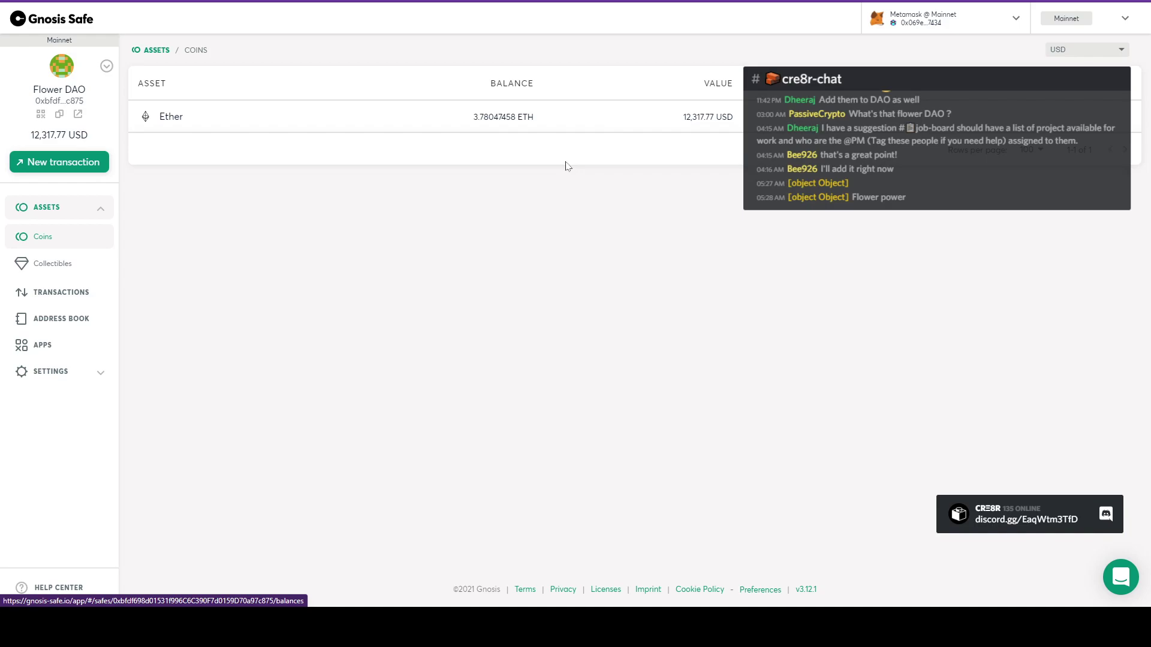
key(ctrl+Tab)
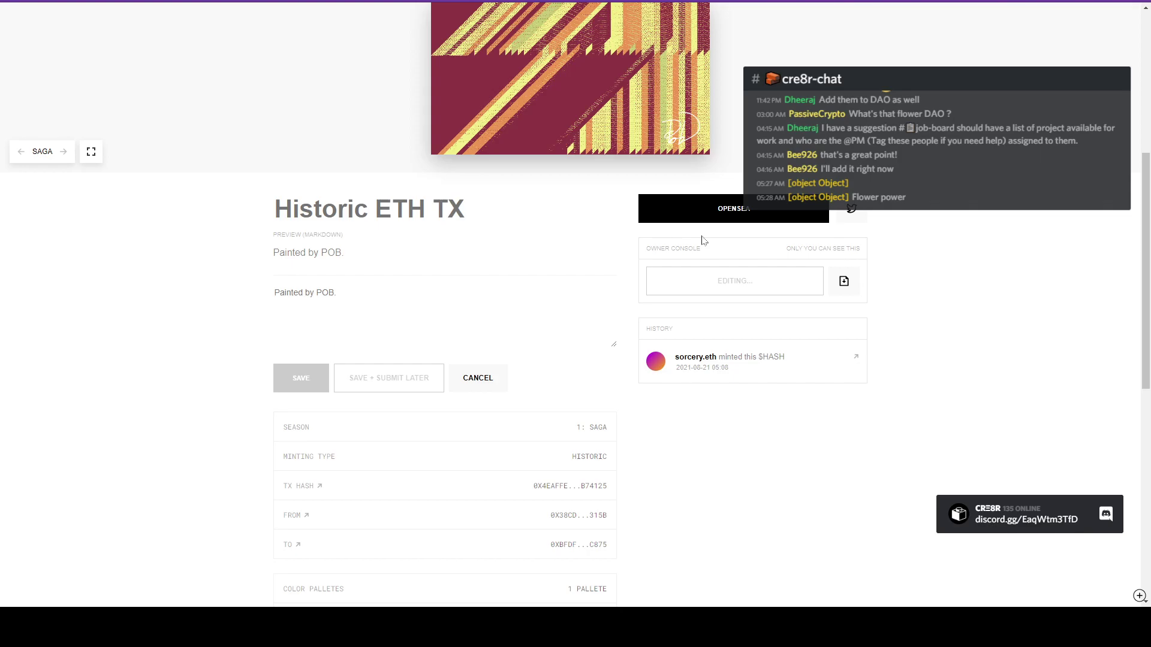
key(ctrl+Tab)
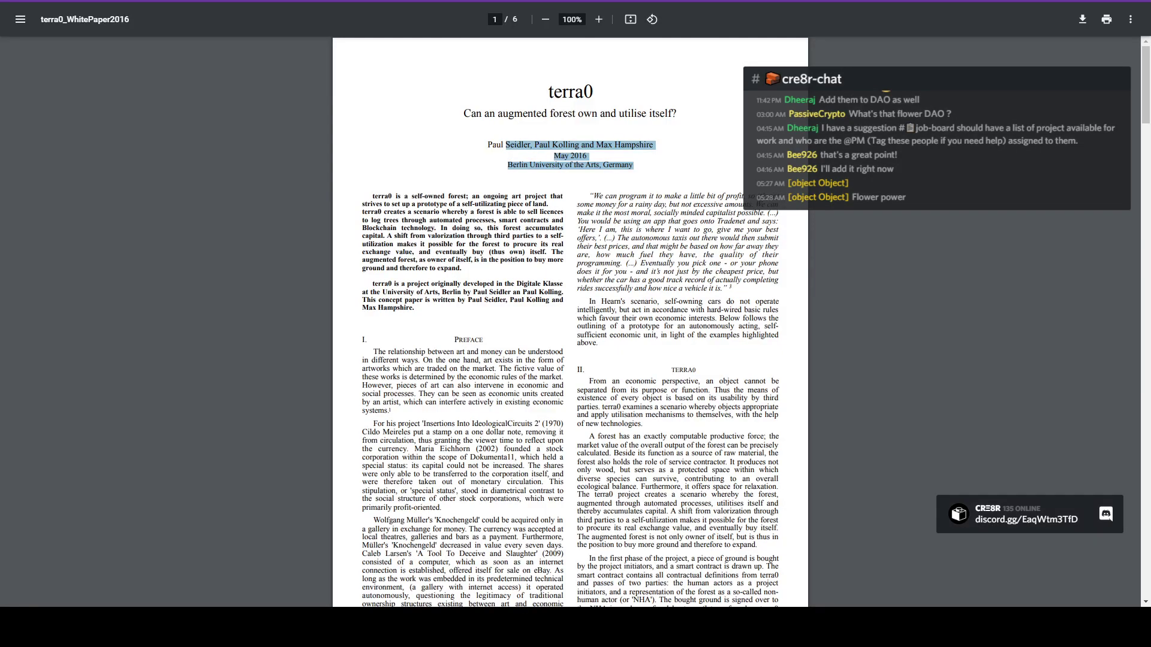